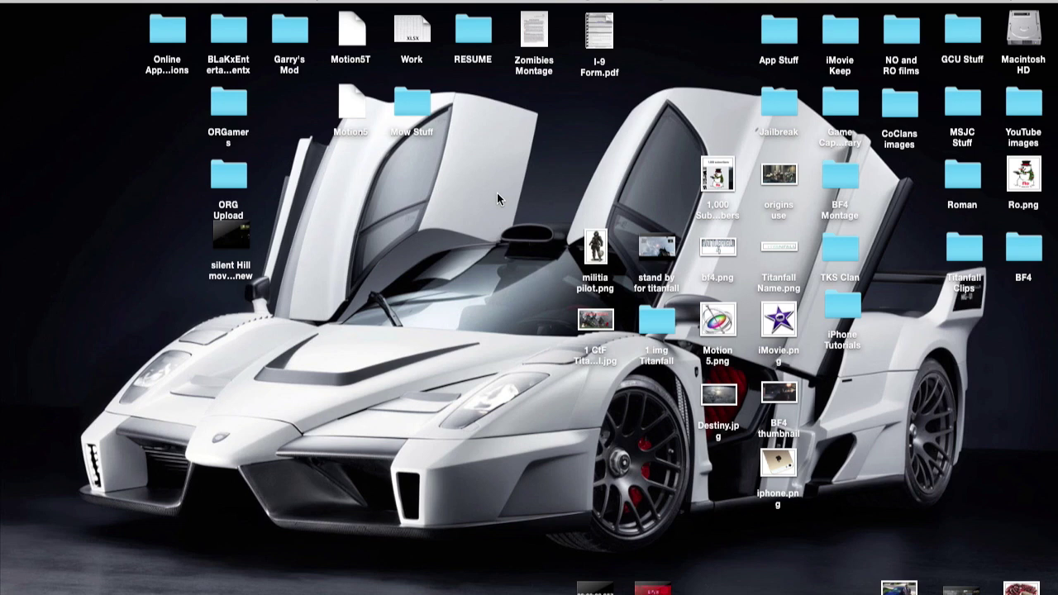
# Launch iMovie from the Dock on the desktop
pyautogui.moveTo(4, 178)
pyautogui.moveTo(4, 266)
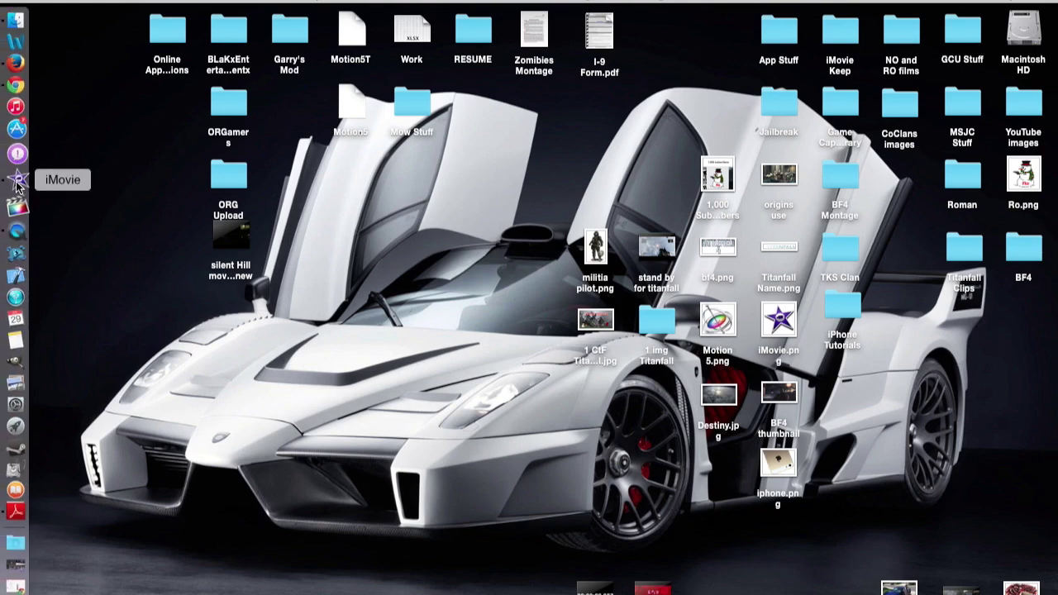
pyautogui.click(16, 182)
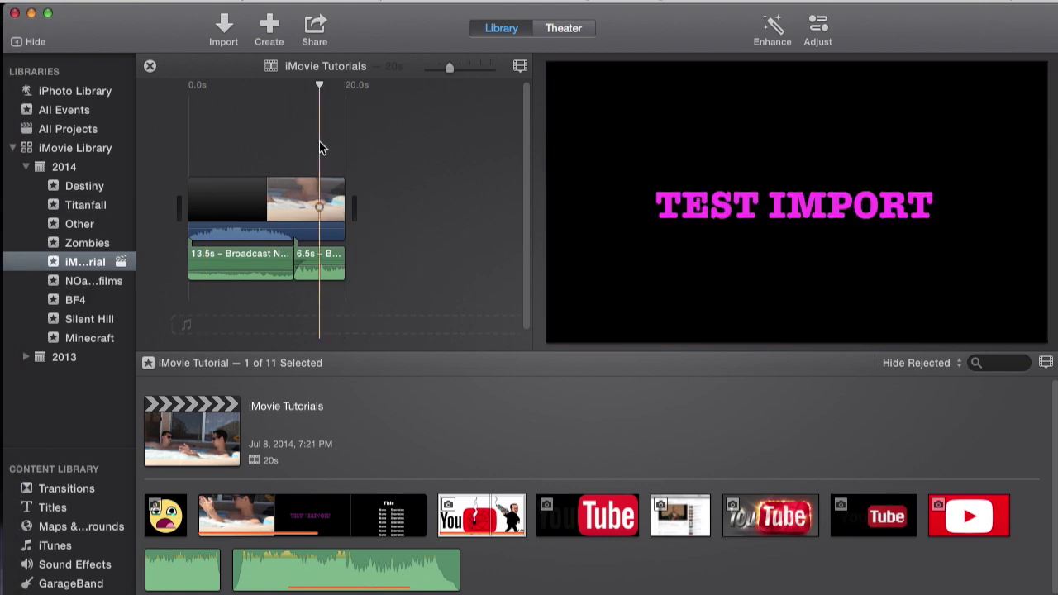
# Play and scrub through the hot-tub footage, then select all the timeline clips
pyautogui.press('space')
pyautogui.click(220, 150)
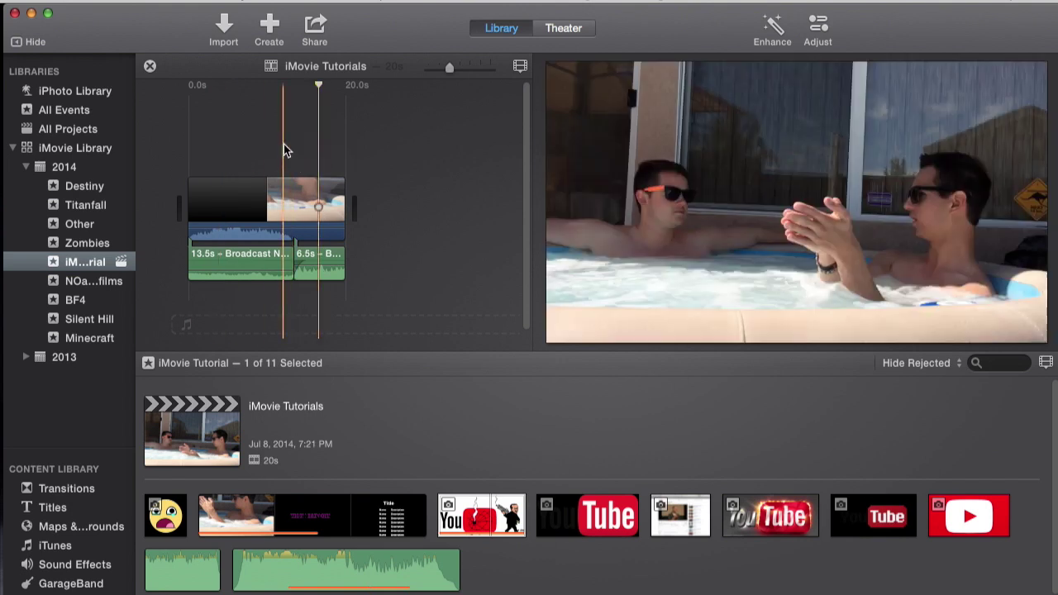
pyautogui.click(290, 139)
pyautogui.click(264, 199)
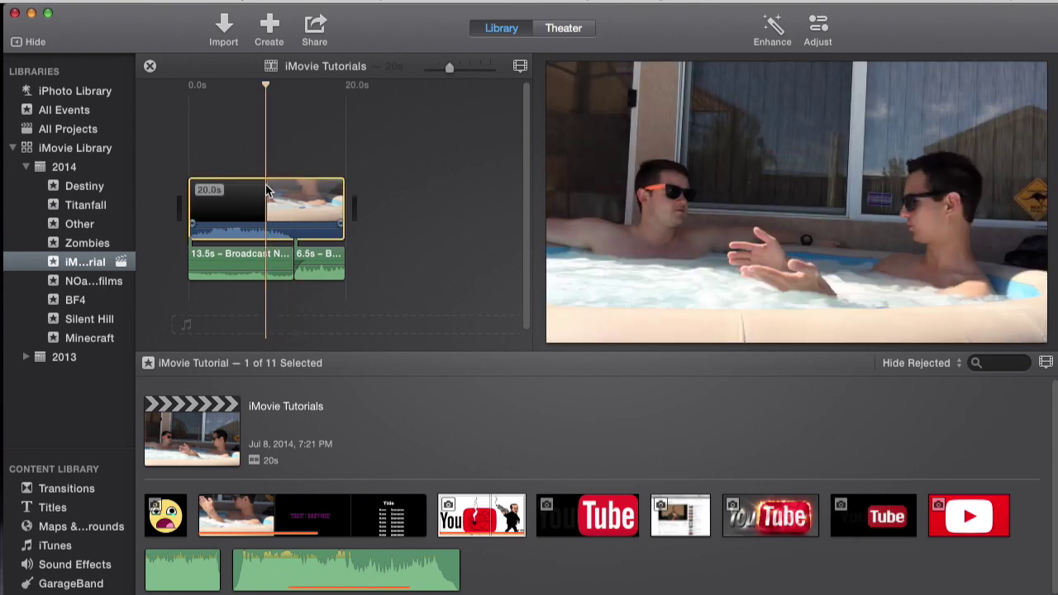
pyautogui.click(263, 143)
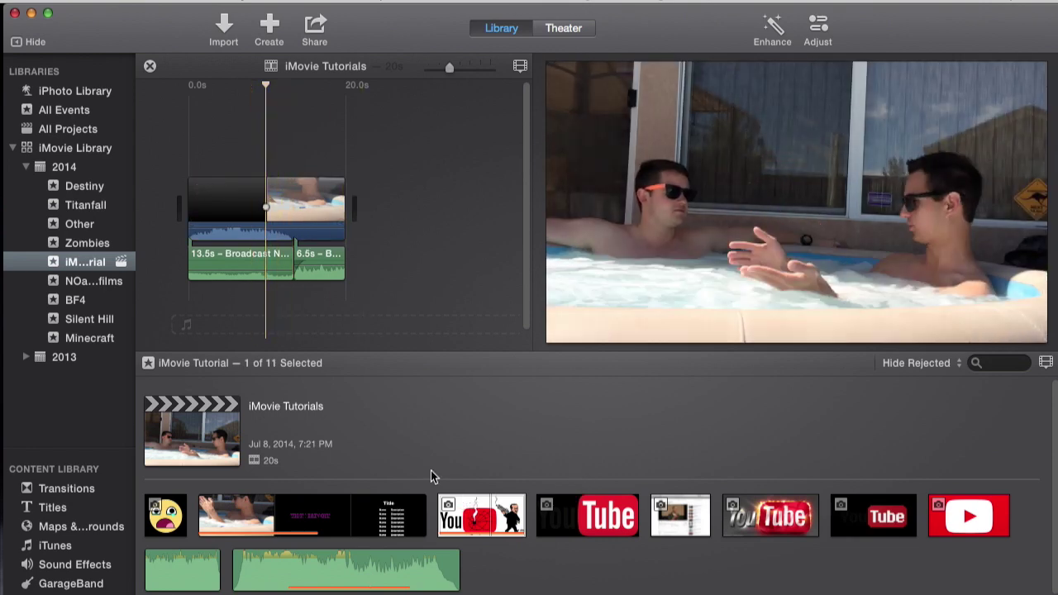
pyautogui.click(319, 142)
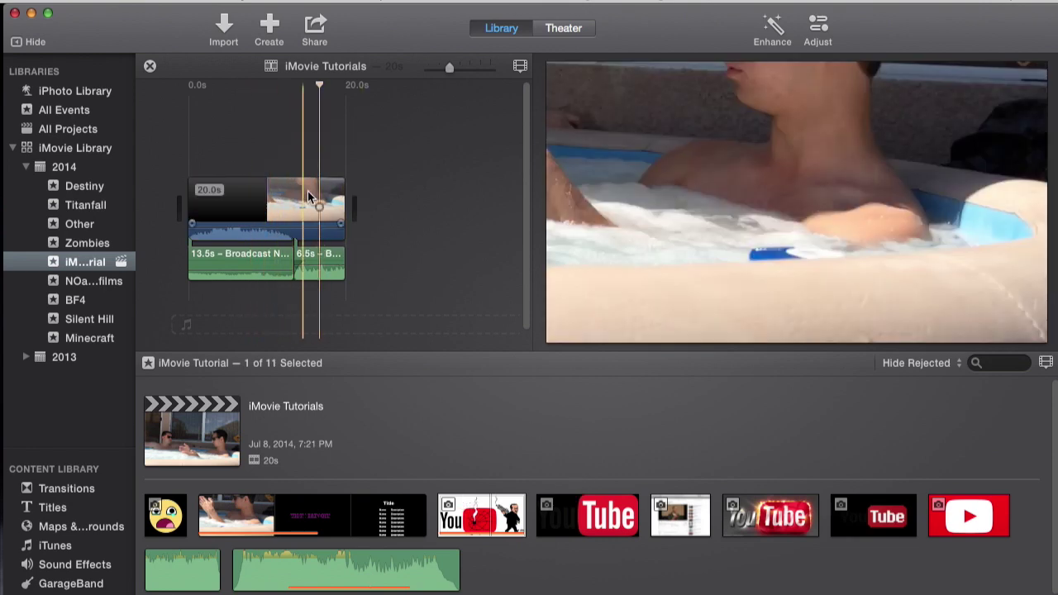
pyautogui.click(254, 157)
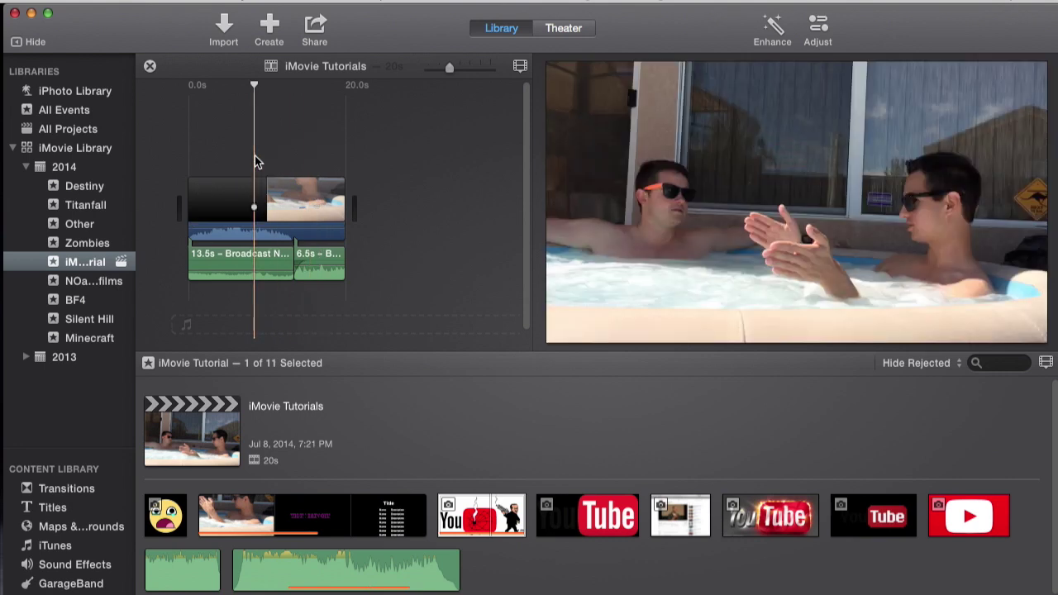
pyautogui.click(249, 149)
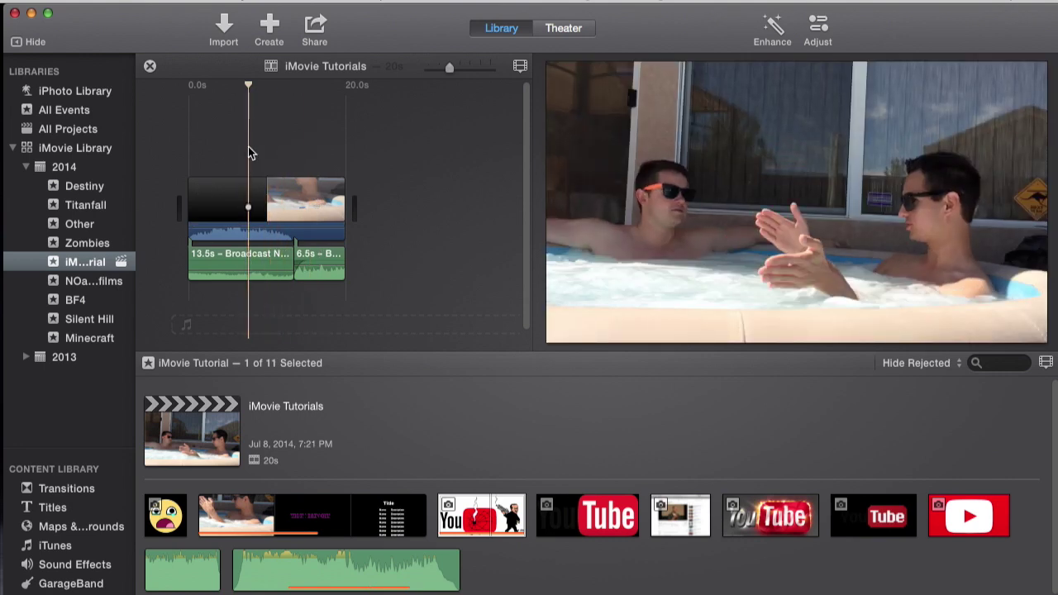
pyautogui.click(274, 217)
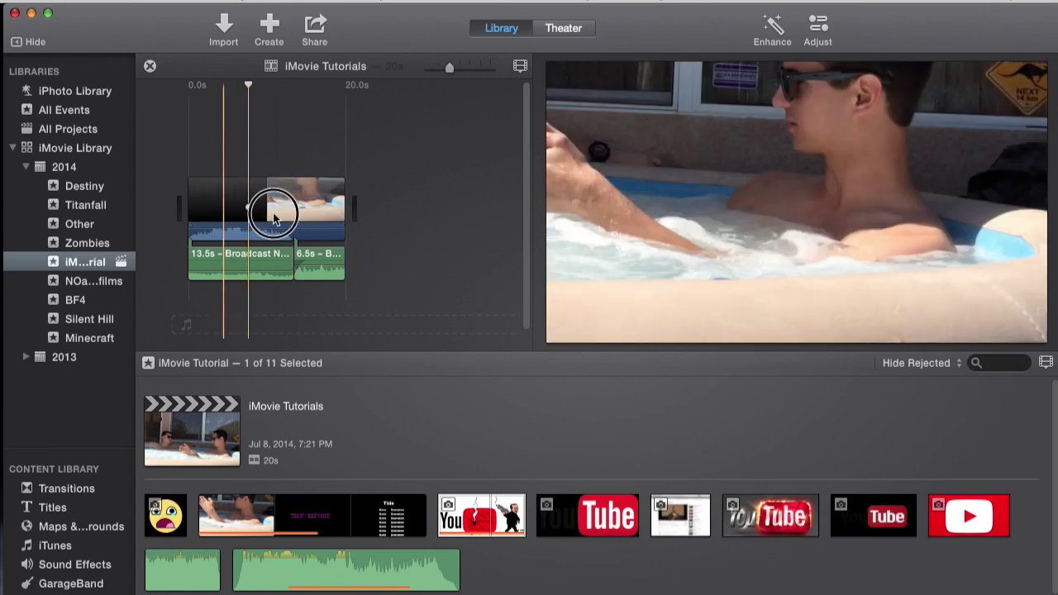
pyautogui.moveTo(274, 217); pyautogui.dragTo(366, 295)
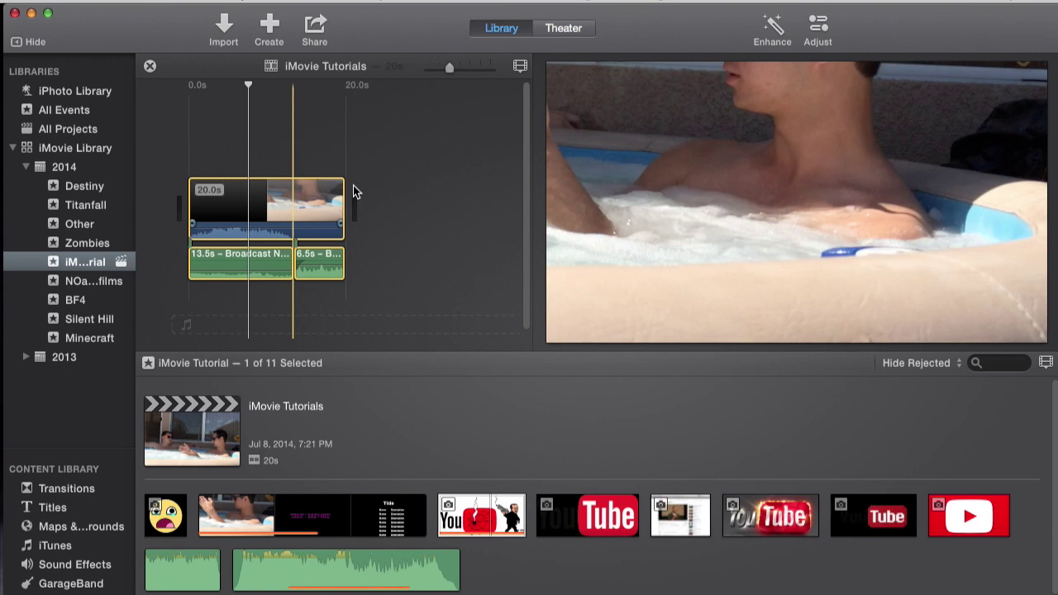
# Delete the selected 20.0s video clip and both audio clips from the timeline
pyautogui.press('Delete')
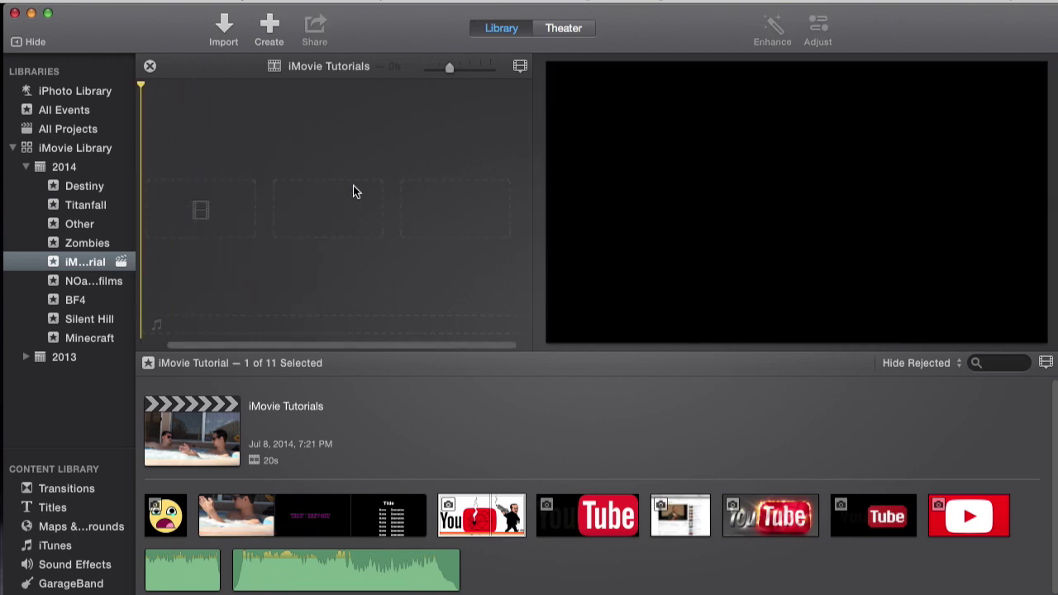
# Add the 38-second hot-tub clip from the browser to the empty timeline
pyautogui.click(307, 515)
pyautogui.moveTo(314, 513); pyautogui.dragTo(263, 197)
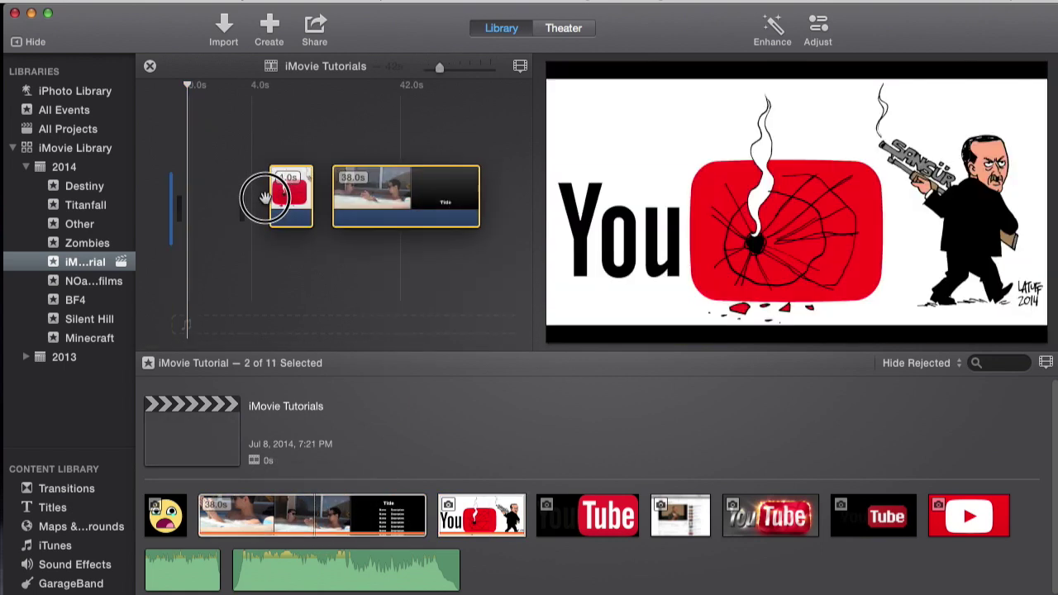
pyautogui.moveTo(336, 508); pyautogui.dragTo(327, 510)
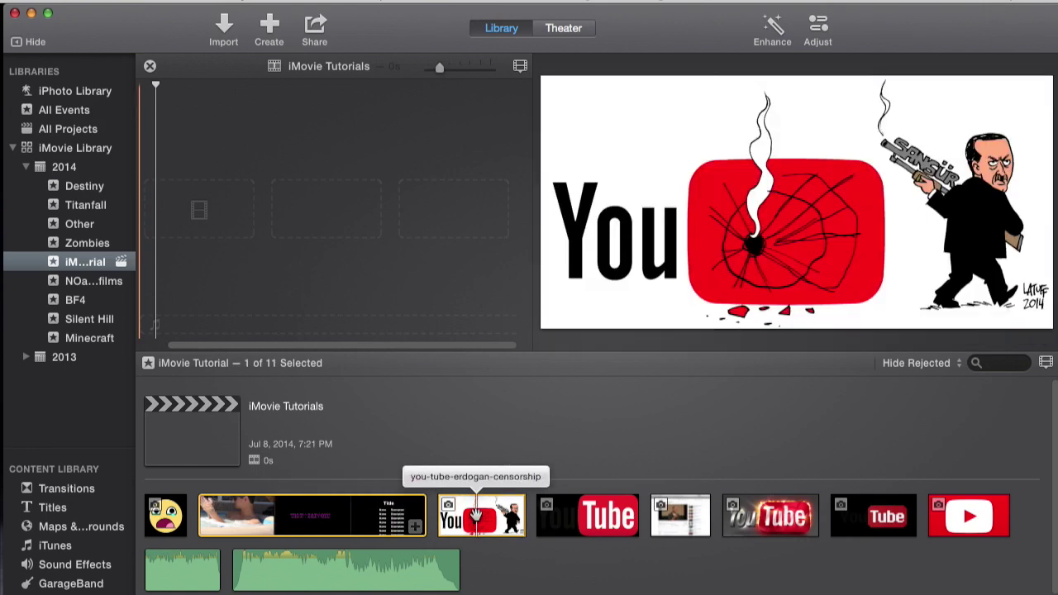
pyautogui.moveTo(345, 516); pyautogui.dragTo(250, 189)
# Mute the hot-tub clip's audio by lowering its volume to 0%
pyautogui.click(267, 129)
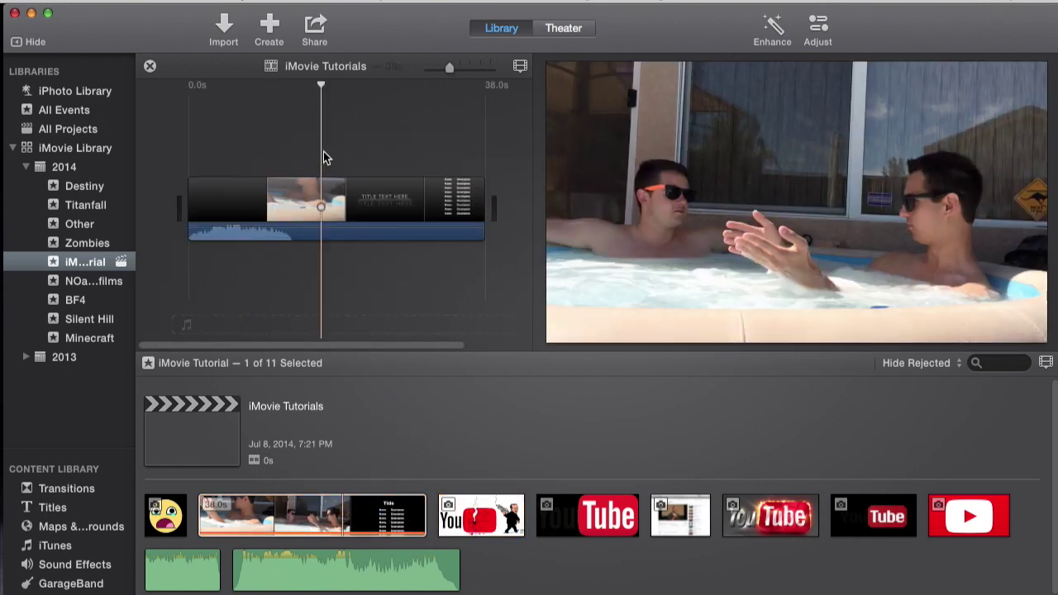
pyautogui.click(343, 189)
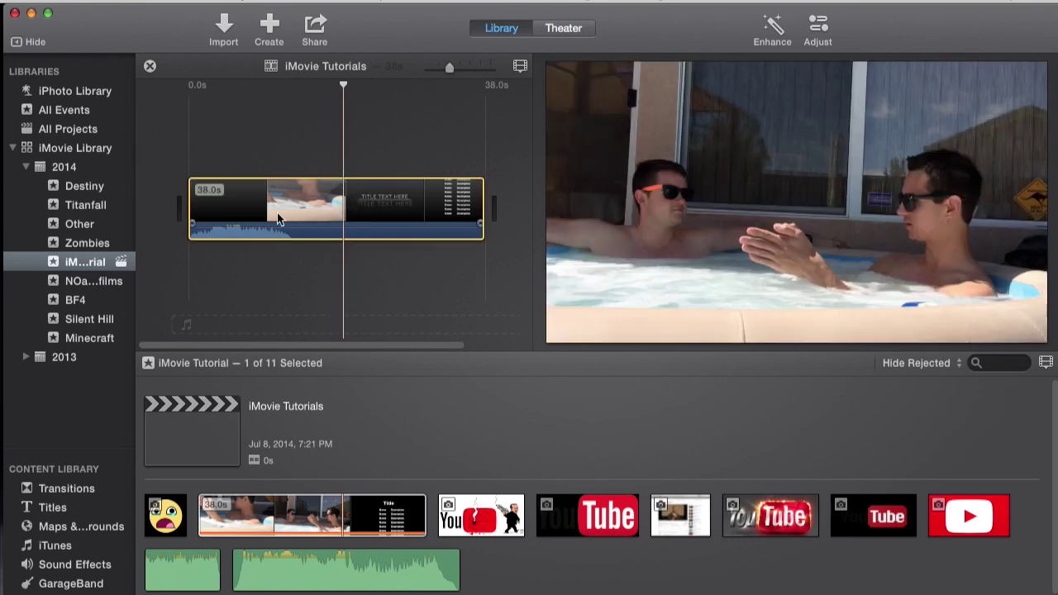
pyautogui.click(279, 231)
pyautogui.moveTo(278, 231)
pyautogui.mouseDown()
pyautogui.moveTo(265, 229)
pyautogui.moveTo(267, 247)
pyautogui.mouseUp()
pyautogui.click(294, 153)
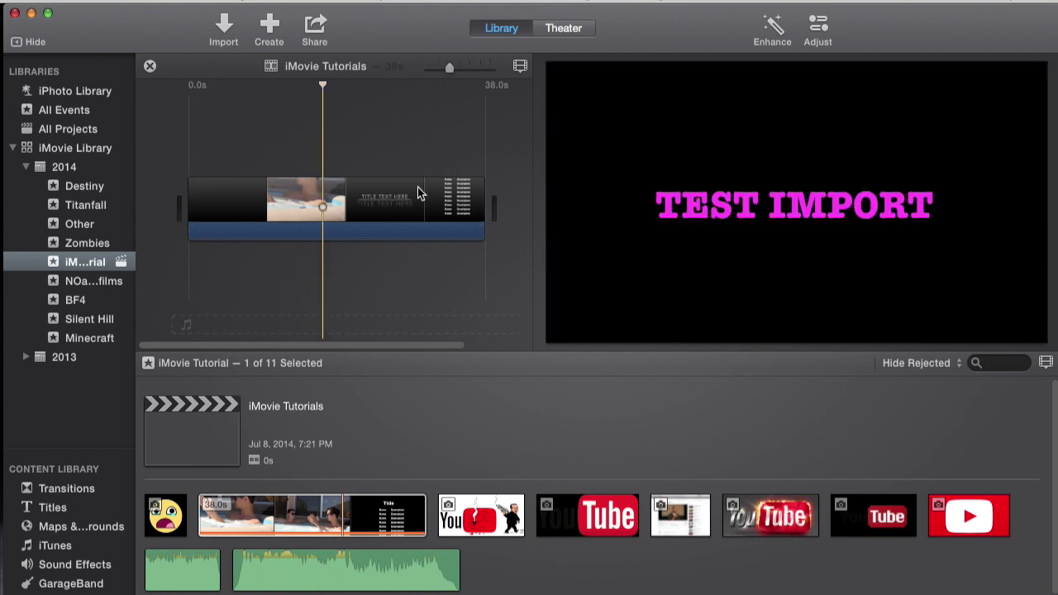
pyautogui.click(488, 523)
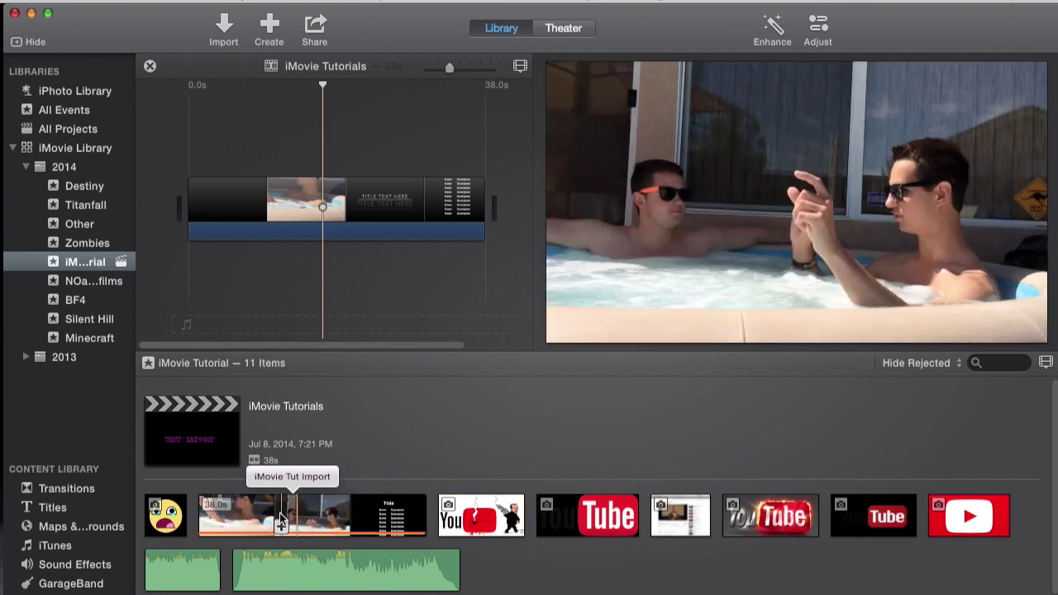
# Connect a 7-second hot-tub range above the main clip as a cutaway, then shorten its end by 2.8s
pyautogui.moveTo(218, 516); pyautogui.dragTo(397, 147)
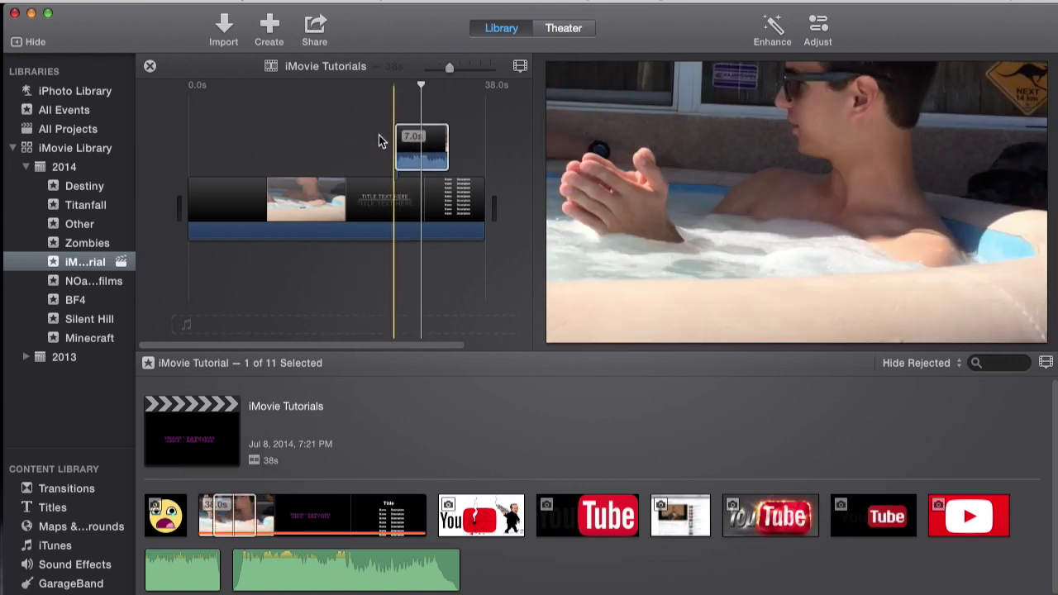
pyautogui.click(383, 115)
pyautogui.click(392, 111)
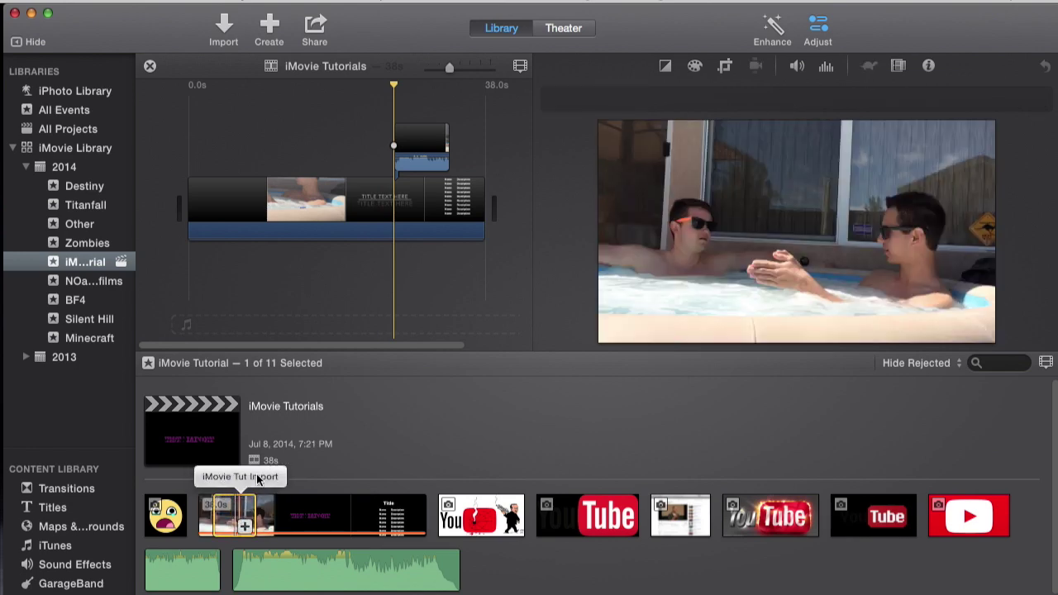
pyautogui.click(425, 143)
pyautogui.click(416, 98)
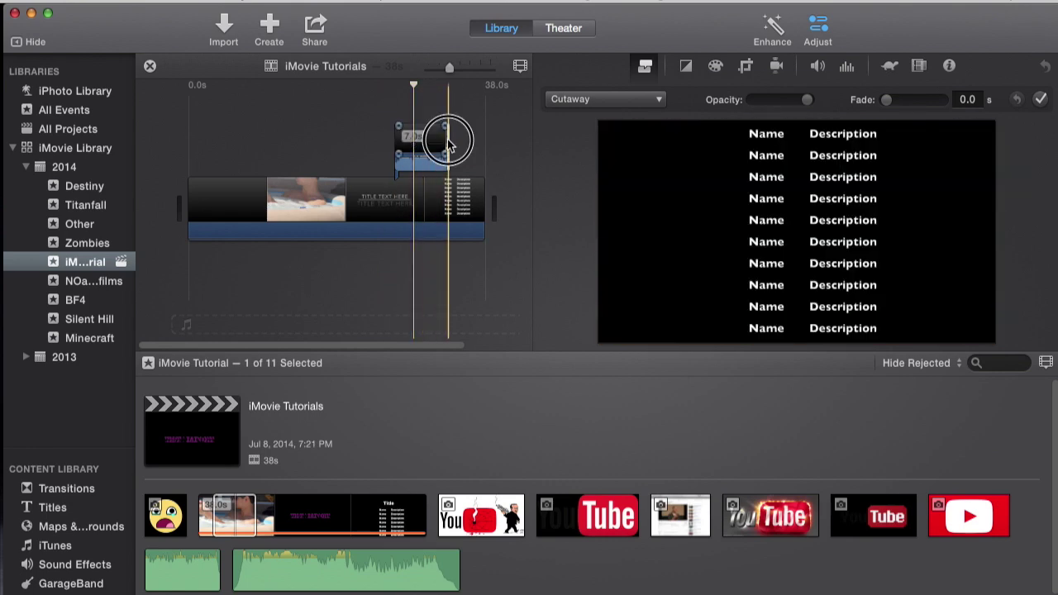
pyautogui.moveTo(447, 142); pyautogui.dragTo(426, 139)
# Trim the cutaway overlay's start later so it runs about 4.1 seconds
pyautogui.click(427, 116)
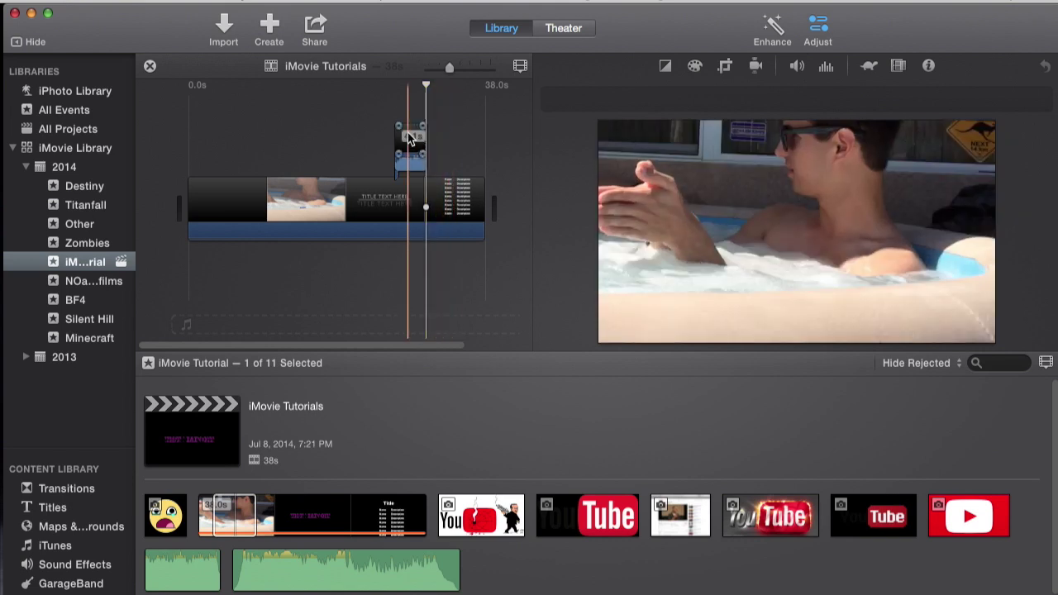
pyautogui.click(403, 155)
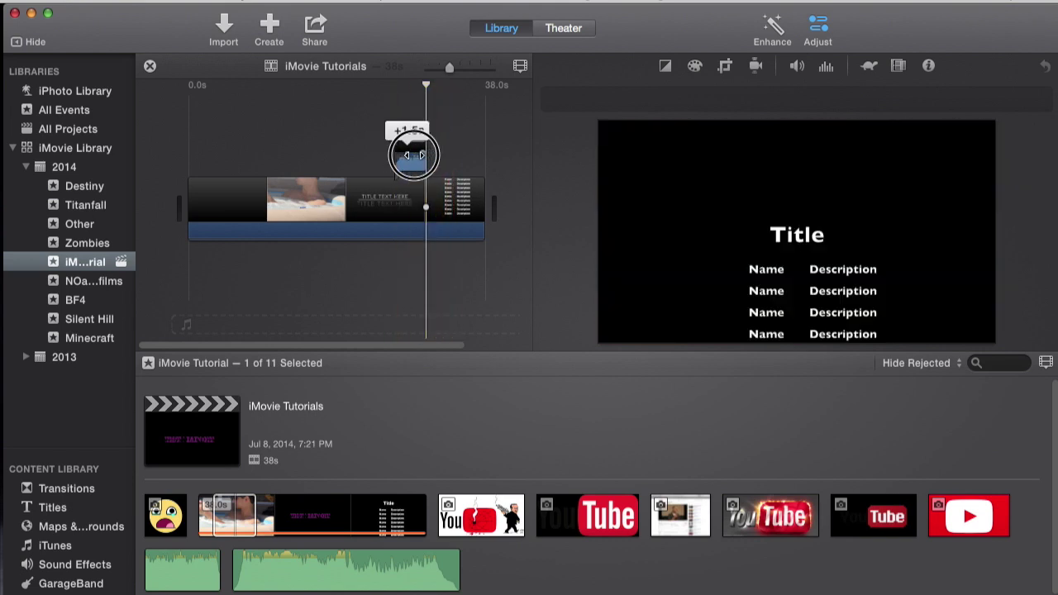
pyautogui.moveTo(399, 155); pyautogui.dragTo(416, 154)
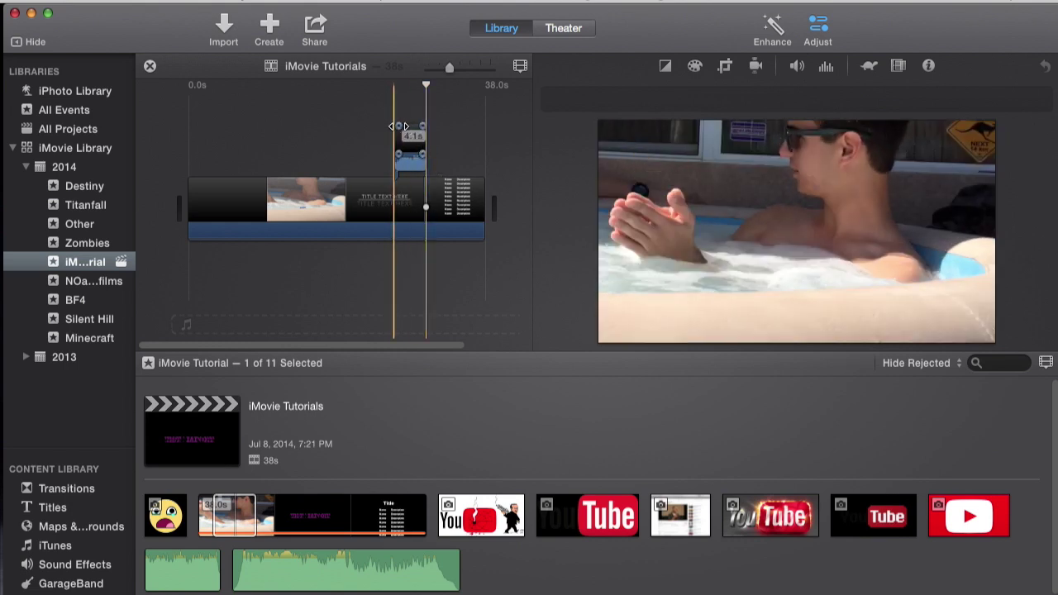
# Re-trim the cutaway's edges to 7.2 seconds and give it a 3.6 s fade
pyautogui.moveTo(398, 126); pyautogui.dragTo(404, 127)
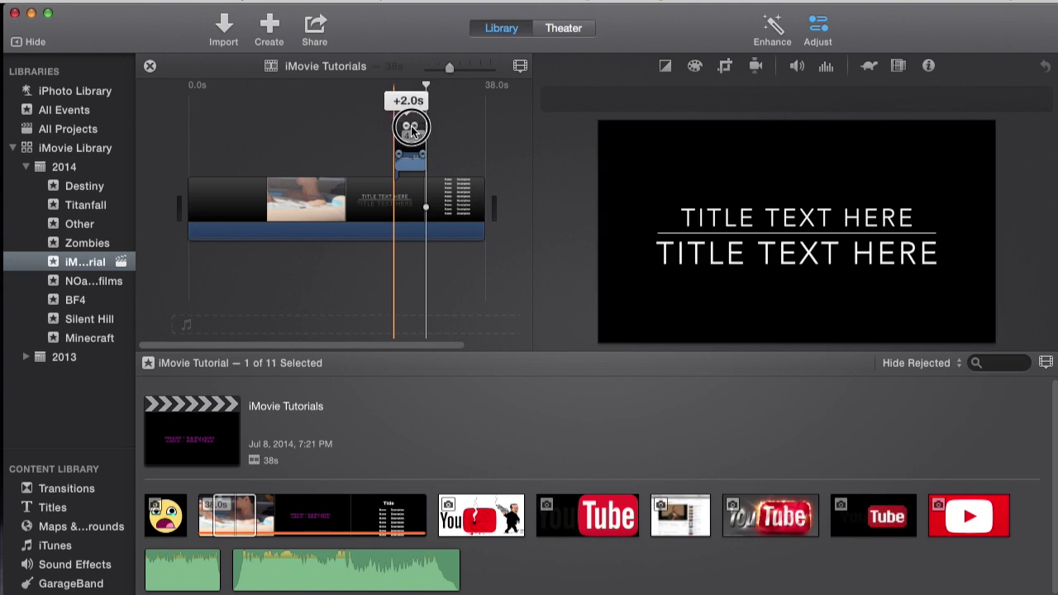
pyautogui.moveTo(415, 128); pyautogui.dragTo(406, 130)
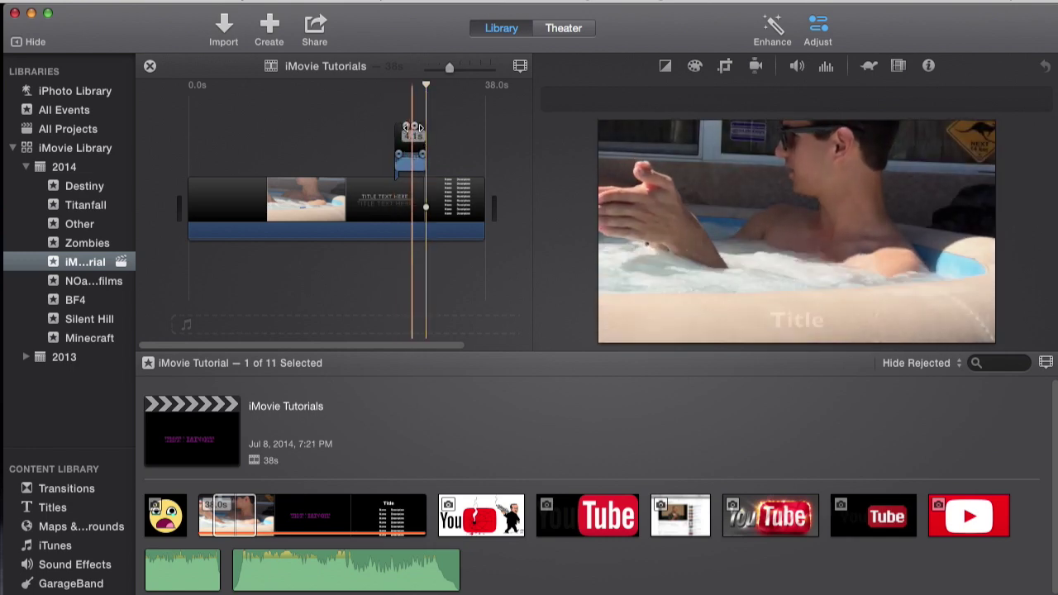
pyautogui.click(428, 141)
pyautogui.moveTo(427, 141)
pyautogui.mouseDown()
pyautogui.moveTo(440, 135)
pyautogui.moveTo(402, 128)
pyautogui.moveTo(443, 129)
pyautogui.moveTo(422, 129)
pyautogui.mouseUp()
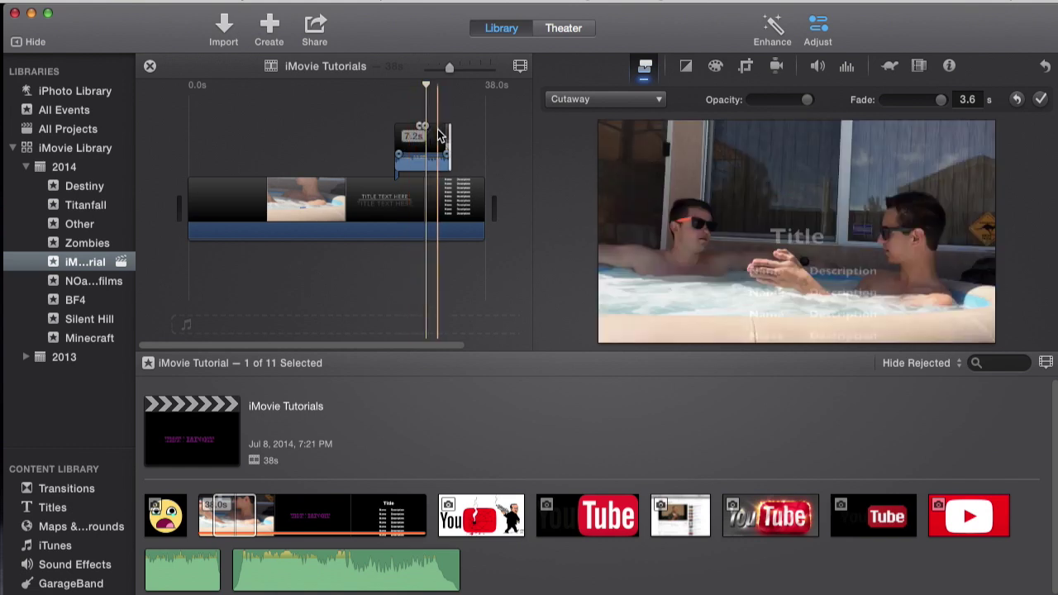
pyautogui.click(449, 106)
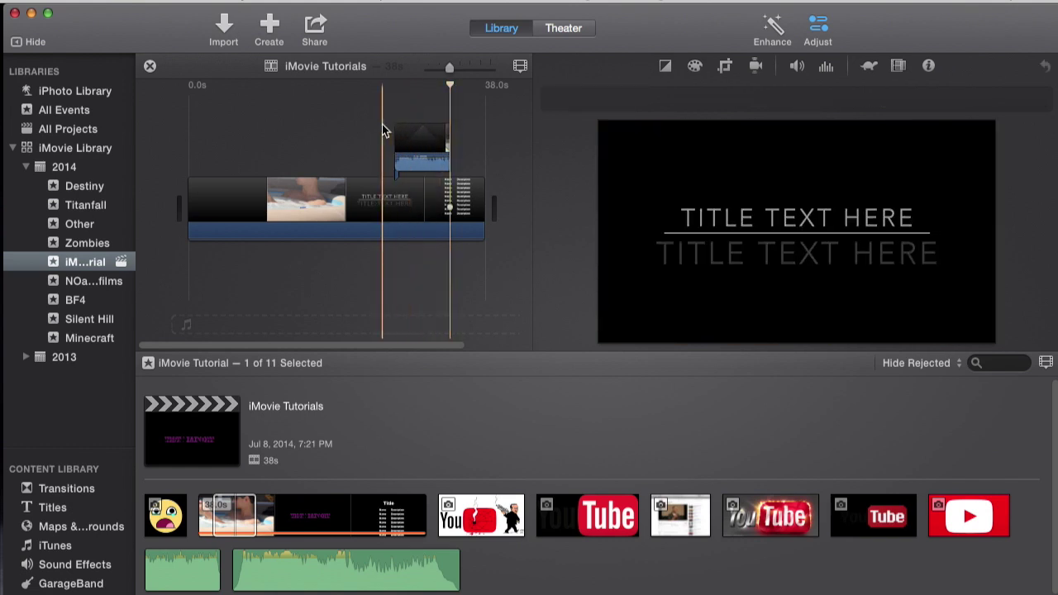
pyautogui.press('space')
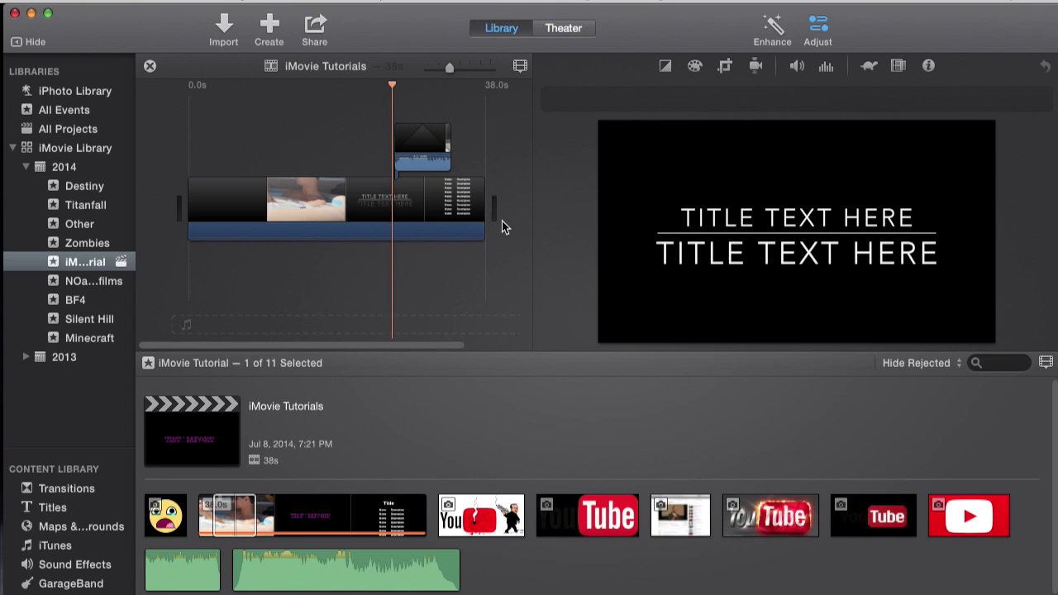
pyautogui.moveTo(686, 223)
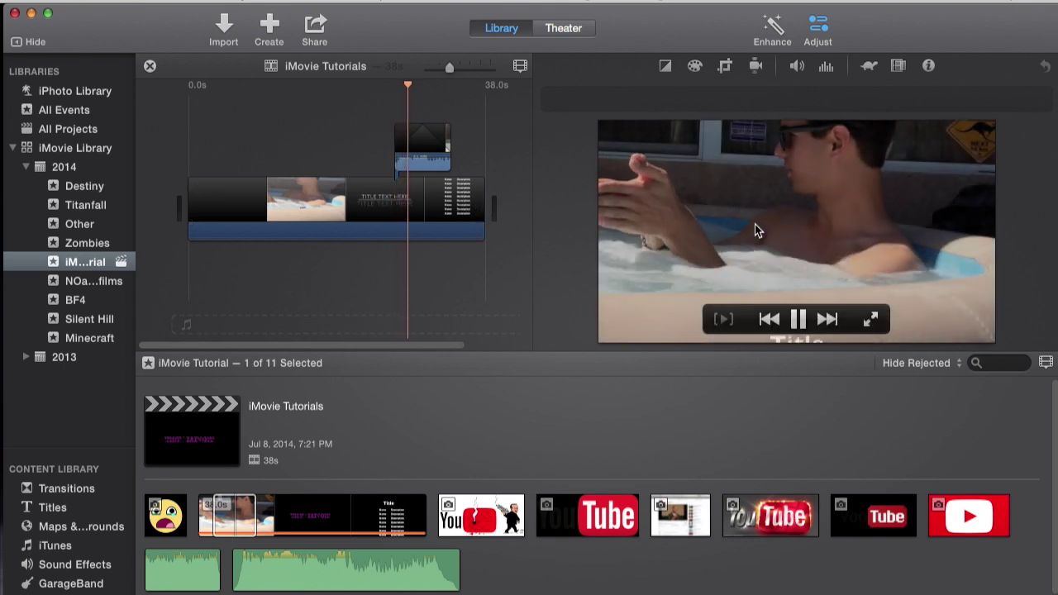
pyautogui.click(429, 157)
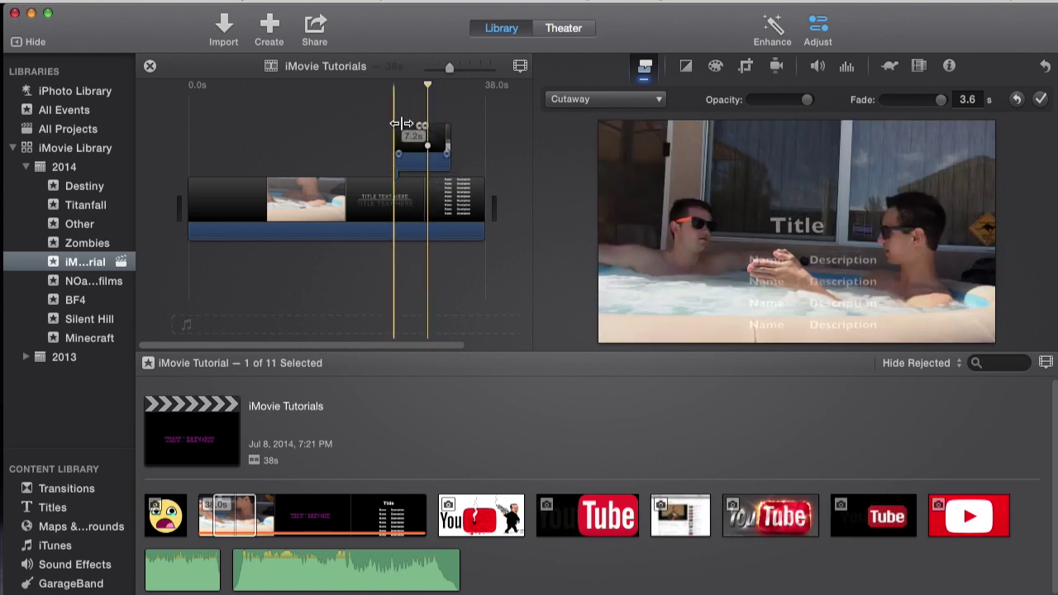
pyautogui.click(389, 165)
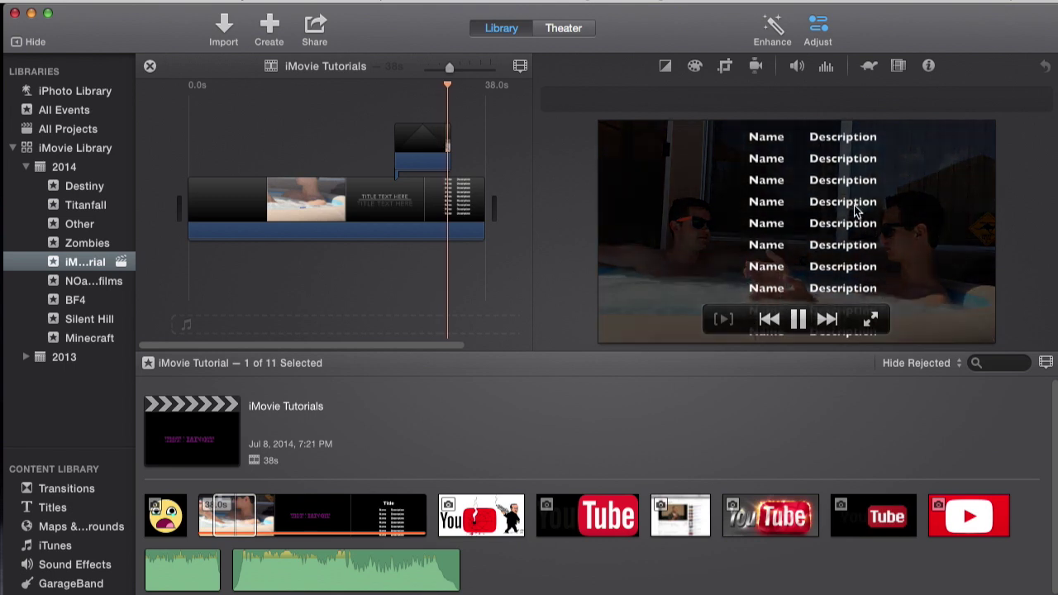
pyautogui.click(425, 145)
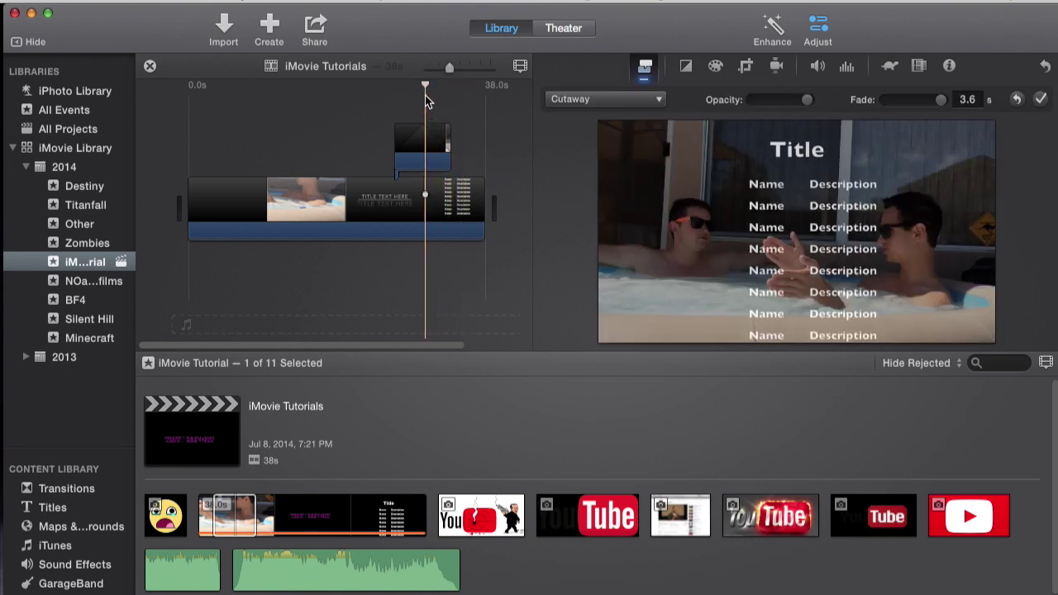
pyautogui.click(333, 125)
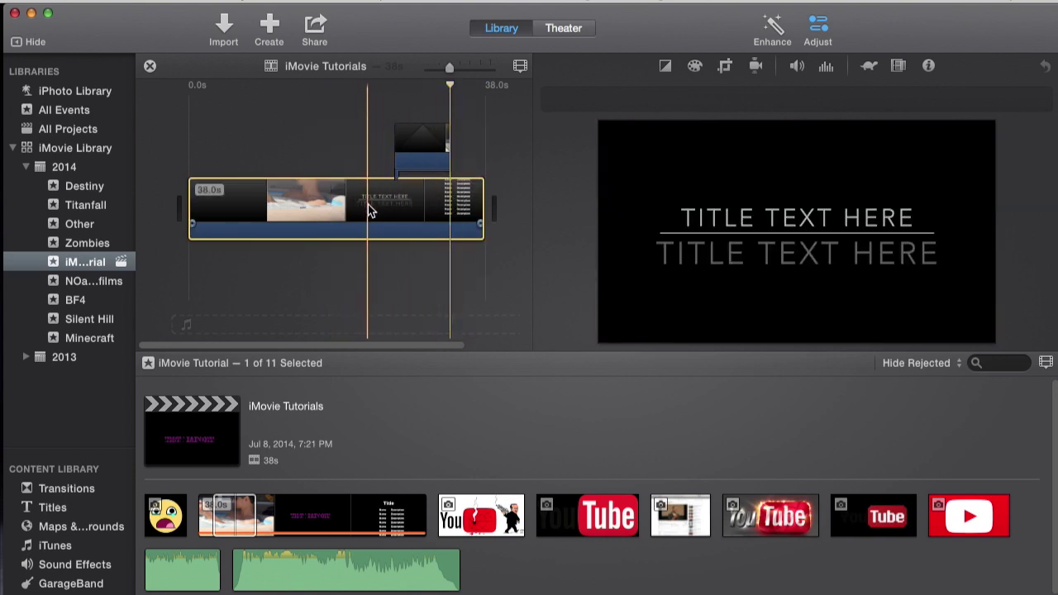
pyautogui.click(323, 196)
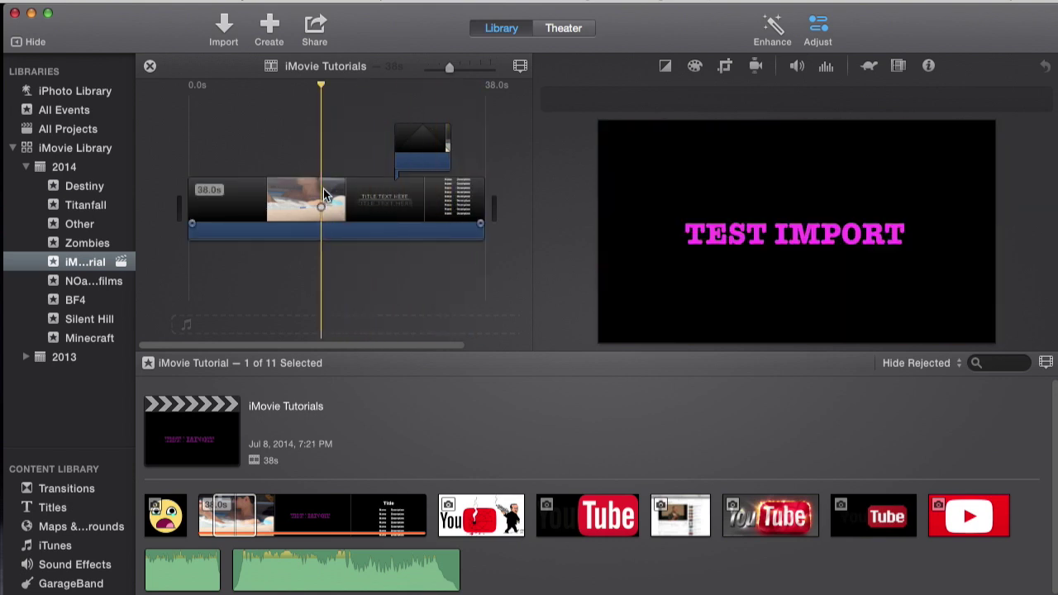
pyautogui.click(453, 227)
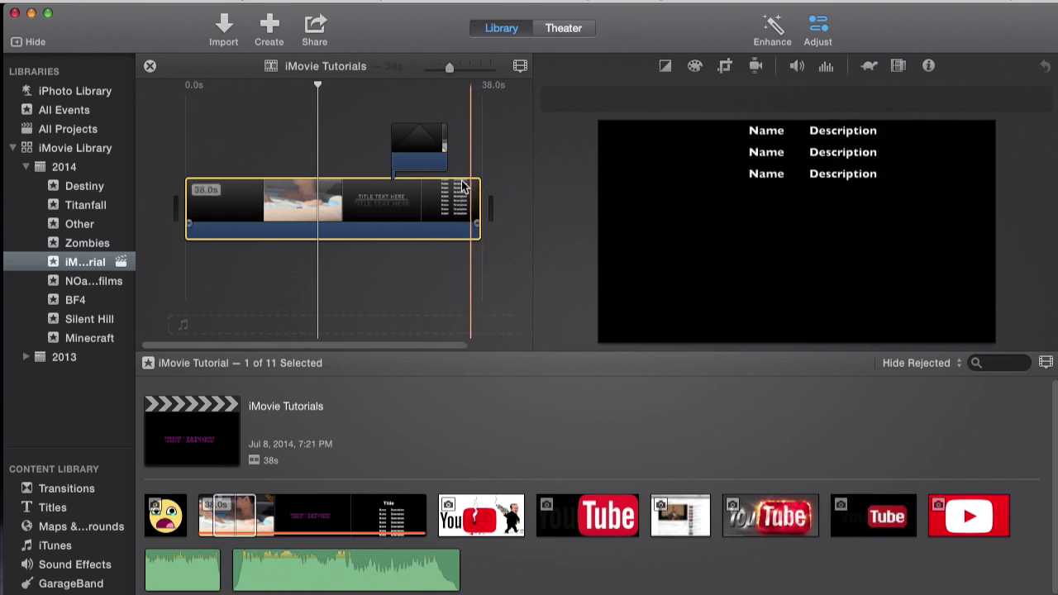
pyautogui.click(317, 207)
pyautogui.click(361, 205)
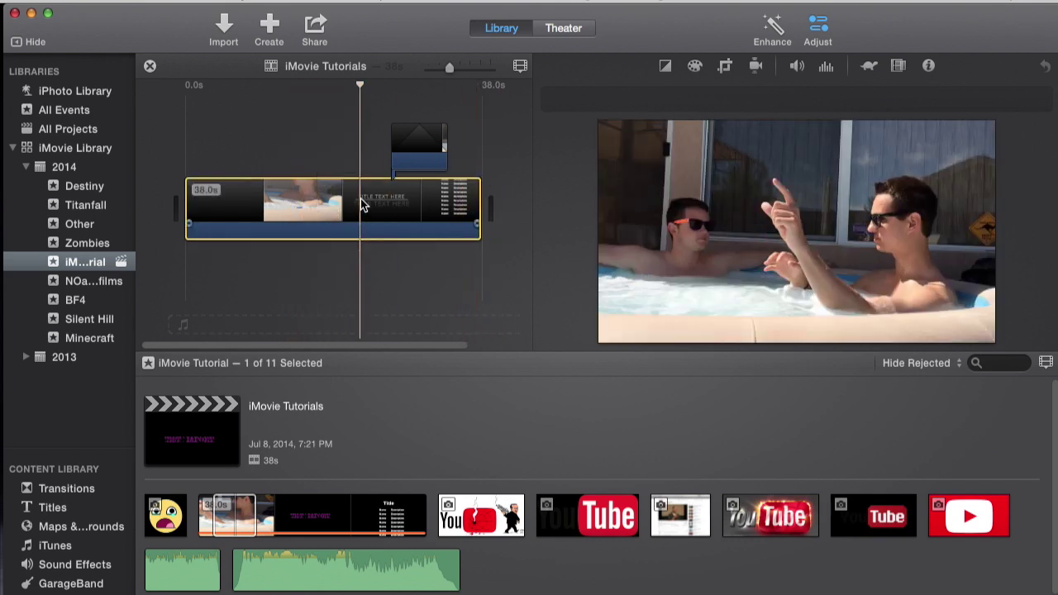
pyautogui.click(333, 206)
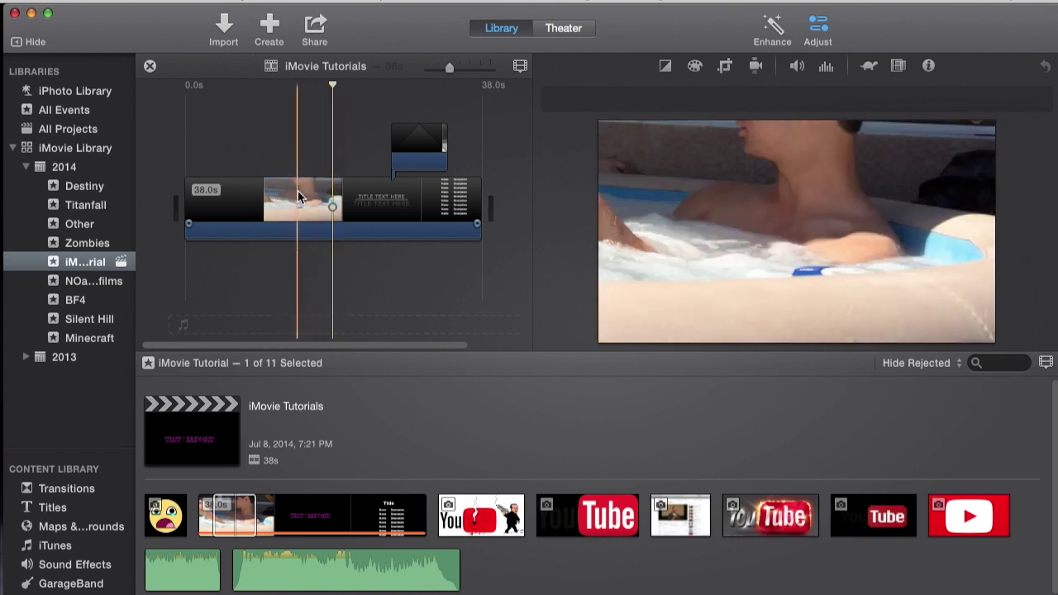
# Split the hot-tub clip into 13.3s and 23.6s parts joined by a Fade to Black transition
pyautogui.click(293, 165)
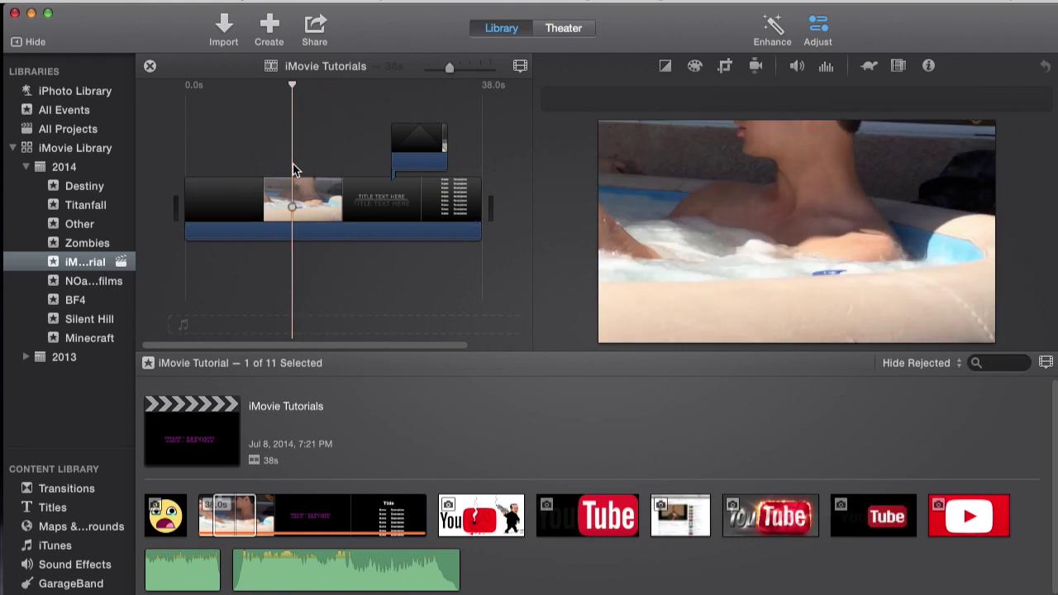
pyautogui.press('super+b')
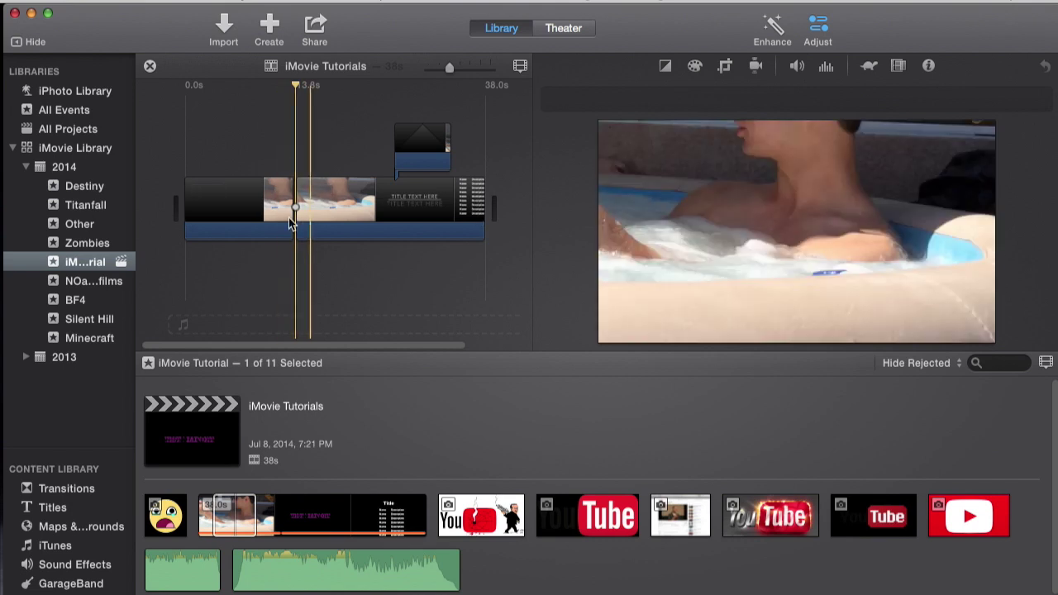
pyautogui.click(105, 488)
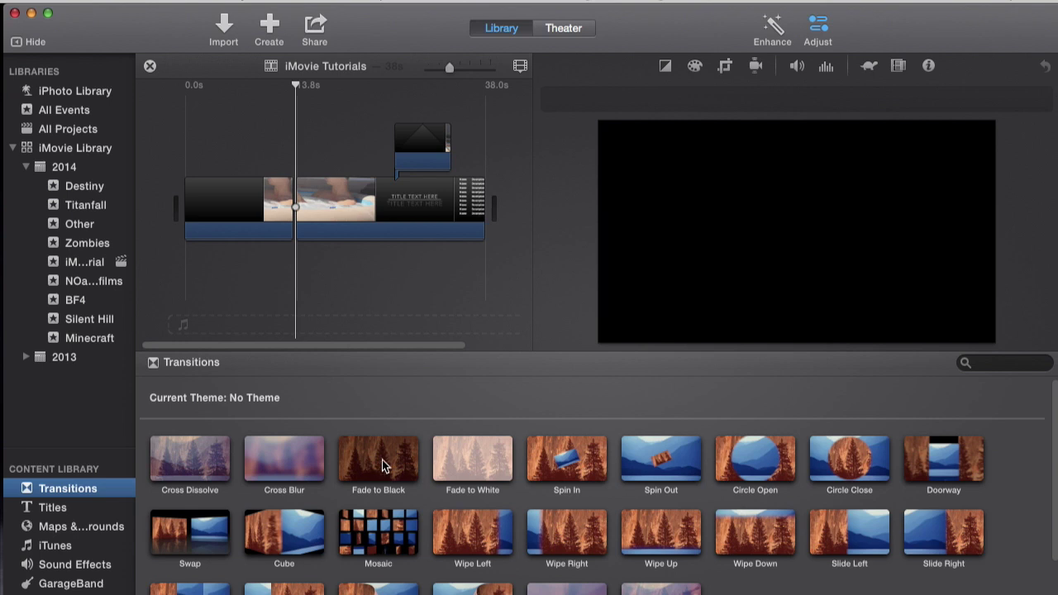
pyautogui.click(383, 459)
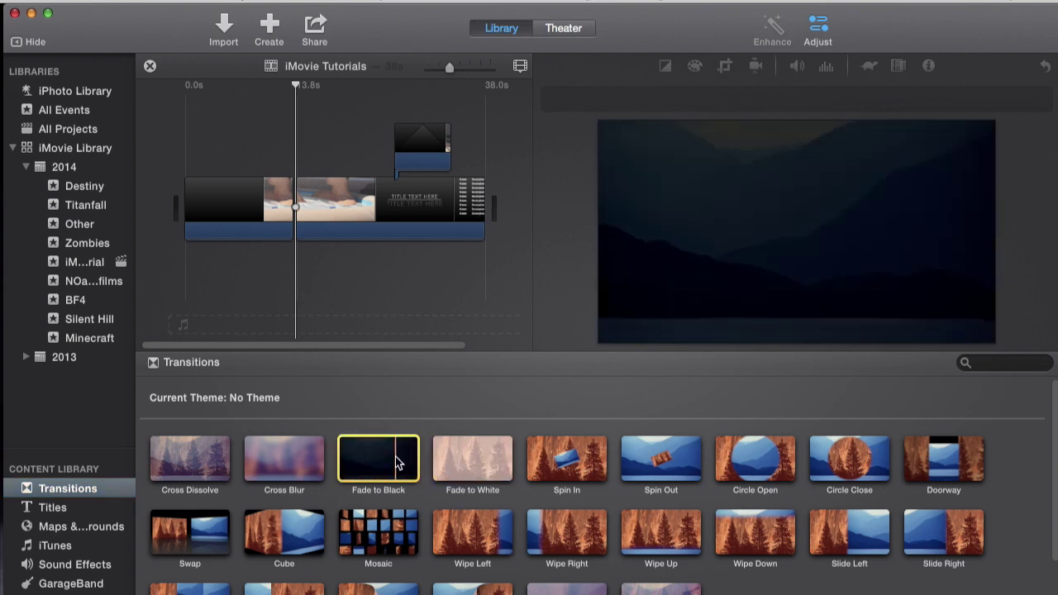
pyautogui.moveTo(379, 460); pyautogui.dragTo(315, 199)
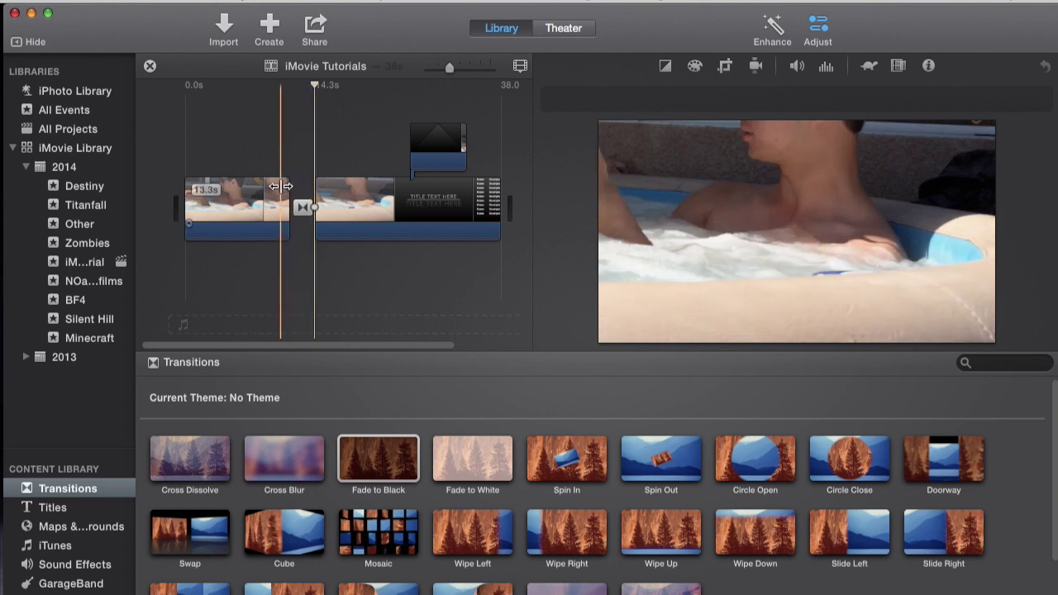
pyautogui.press('space')
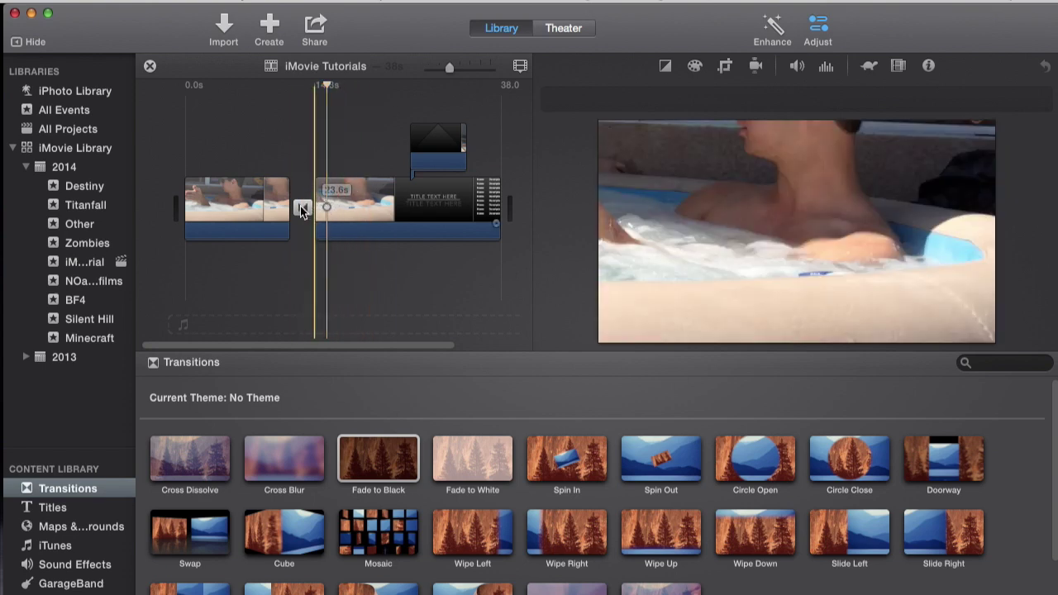
pyautogui.click(383, 196)
# Drag the 7.2s title cutaway left to sit over the start of the 23.6s clip
pyautogui.click(453, 150)
pyautogui.click(406, 158)
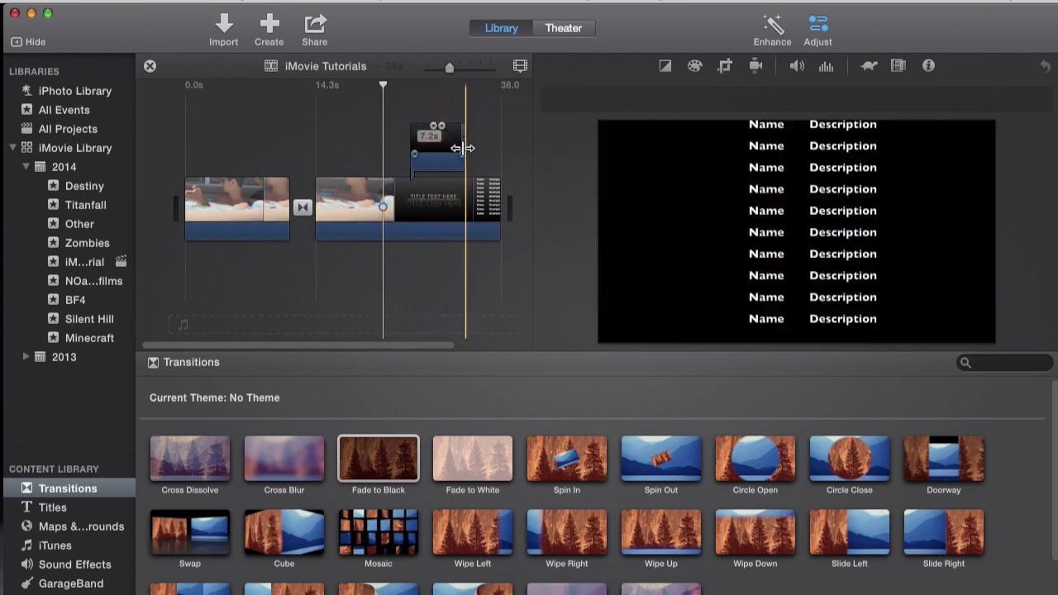
pyautogui.click(441, 151)
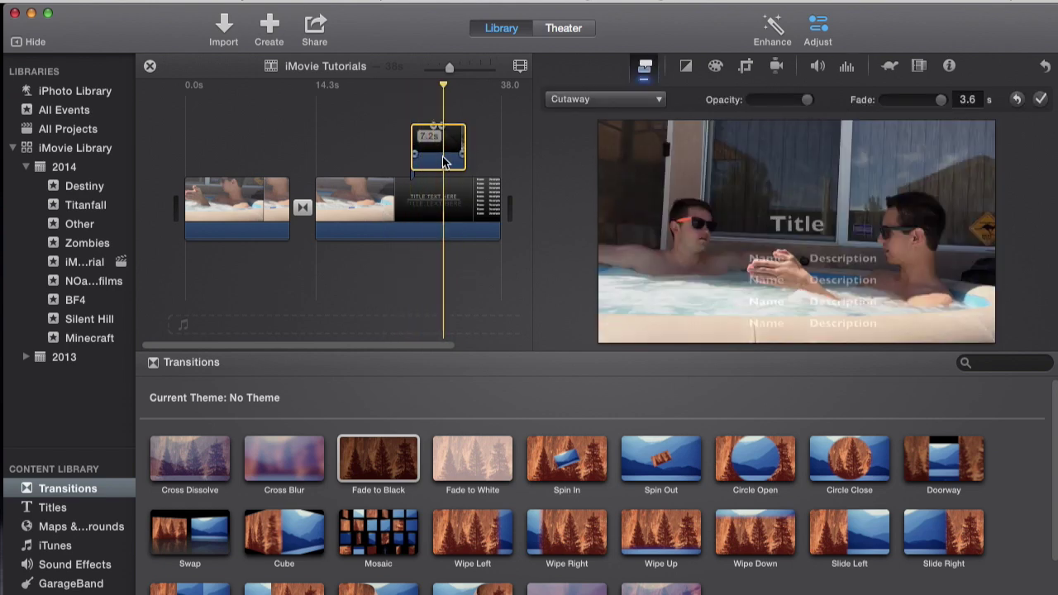
pyautogui.moveTo(429, 149); pyautogui.dragTo(353, 156)
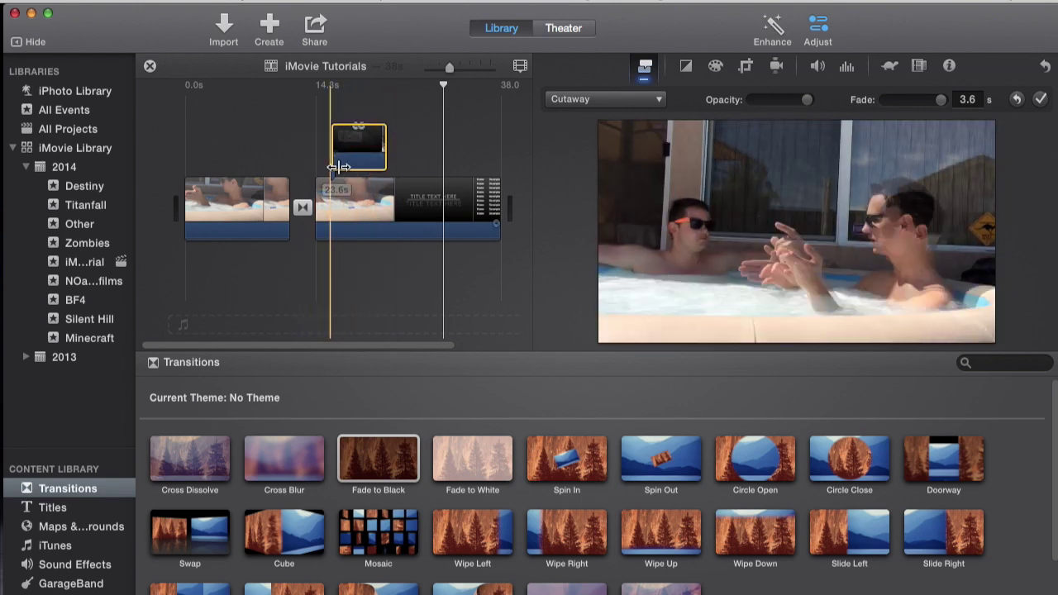
pyautogui.click(314, 147)
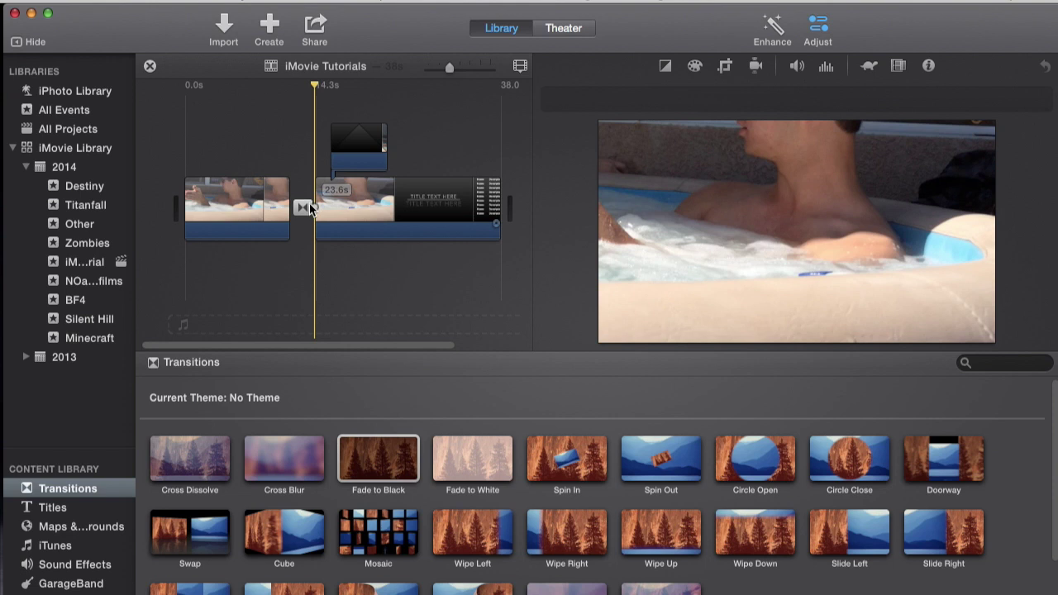
pyautogui.click(304, 207)
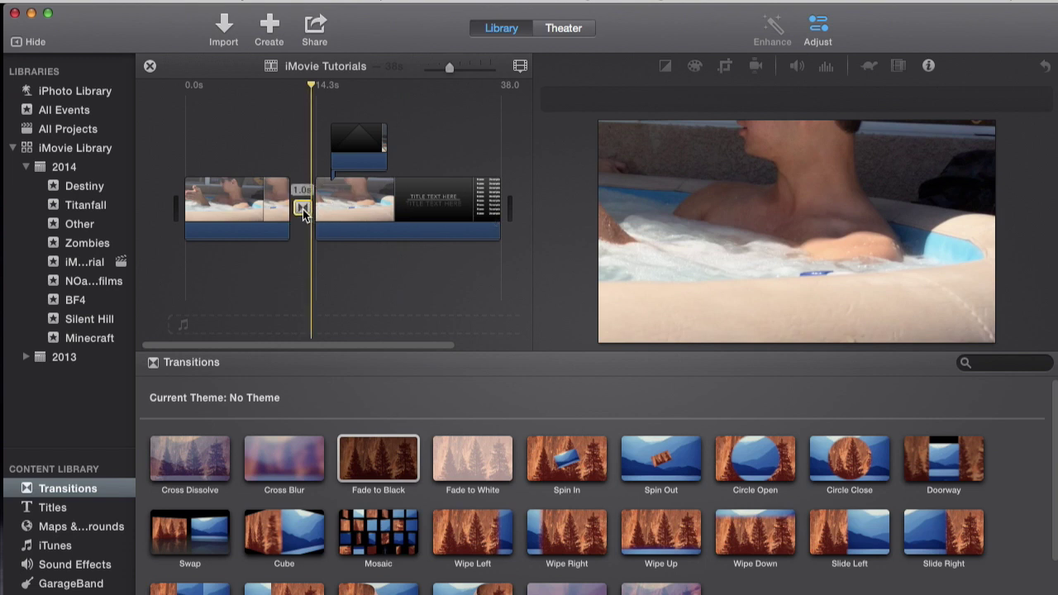
# Set the Fade to Black transition's duration to 3 seconds and preview it
pyautogui.doubleClick(303, 209)
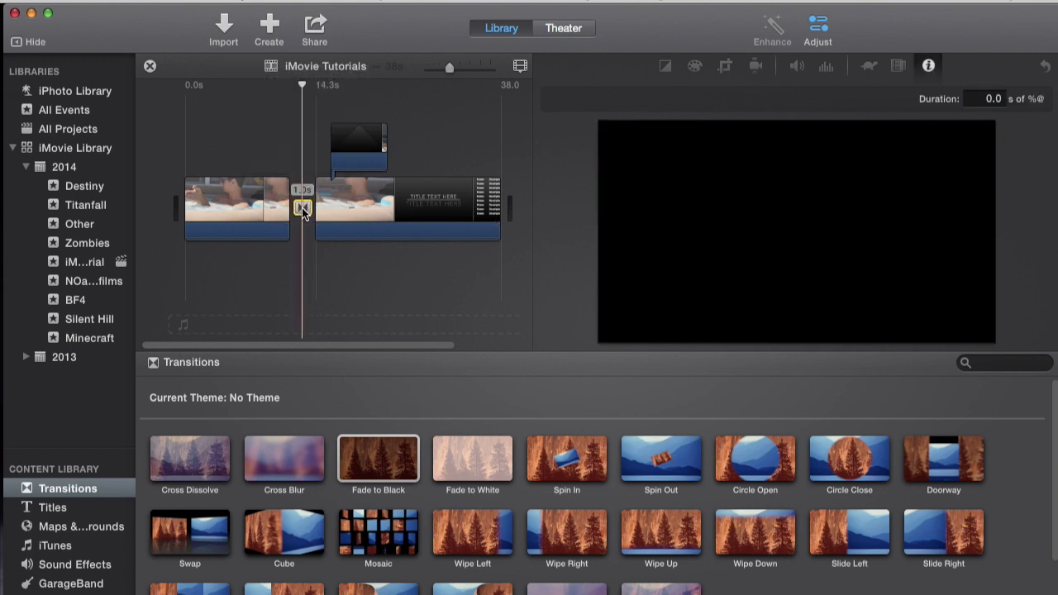
pyautogui.doubleClick(303, 209)
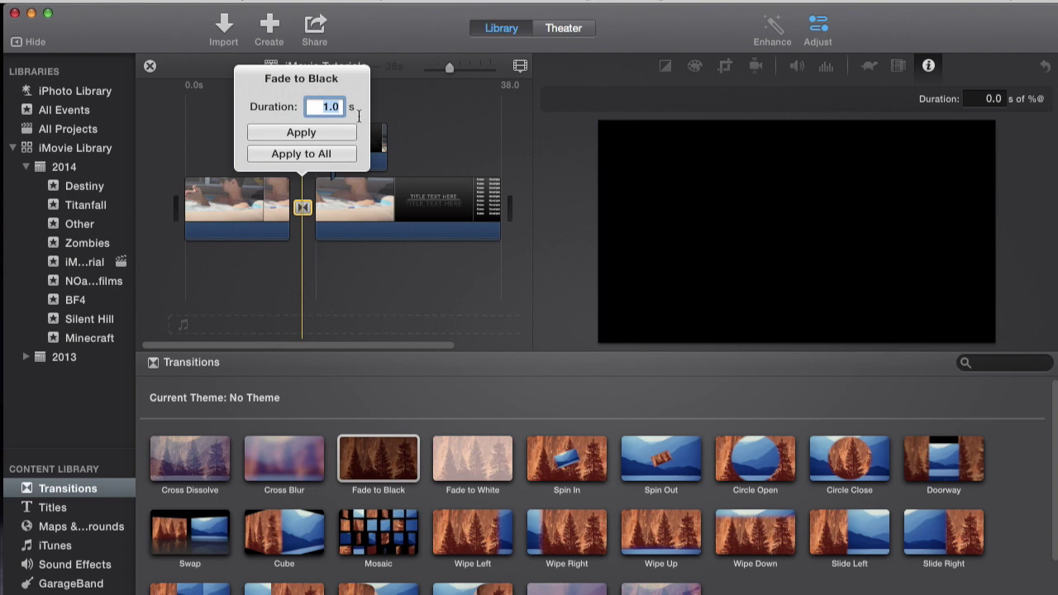
pyautogui.press('Return')
pyautogui.click(266, 132)
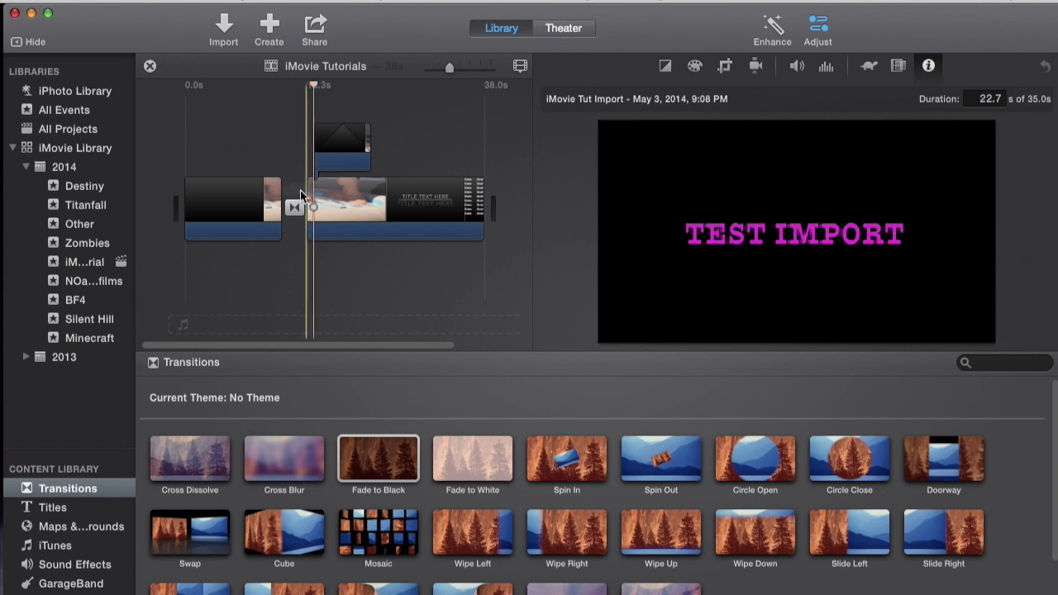
pyautogui.click(296, 142)
pyautogui.moveTo(626, 130)
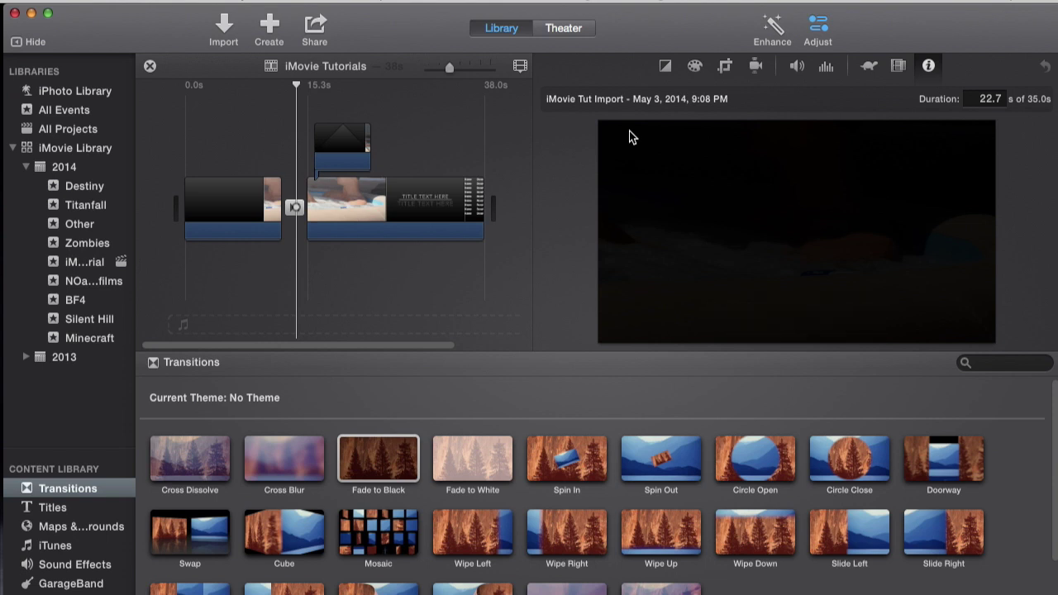
pyautogui.click(432, 135)
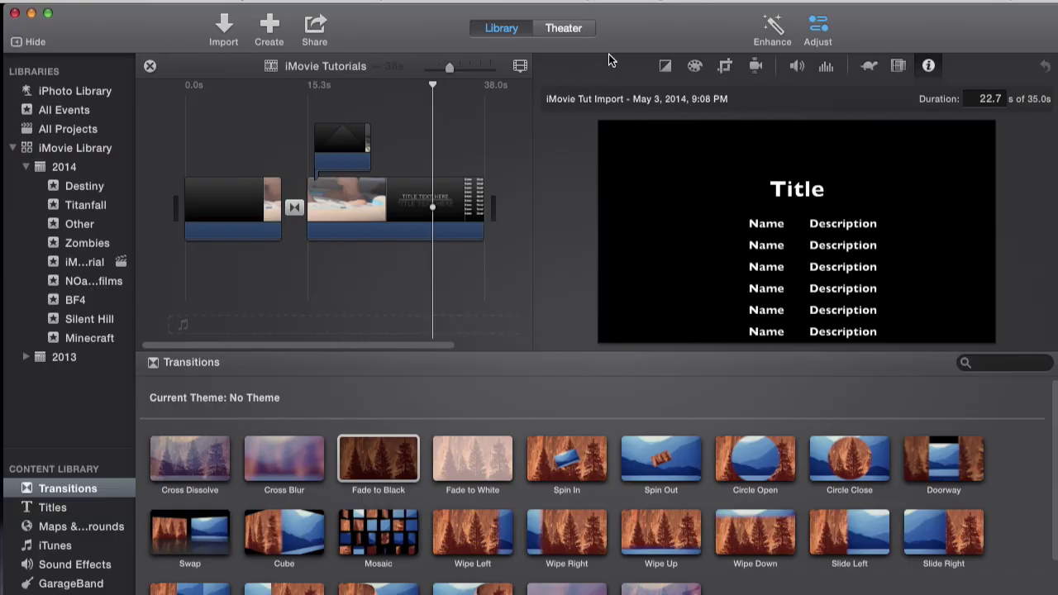